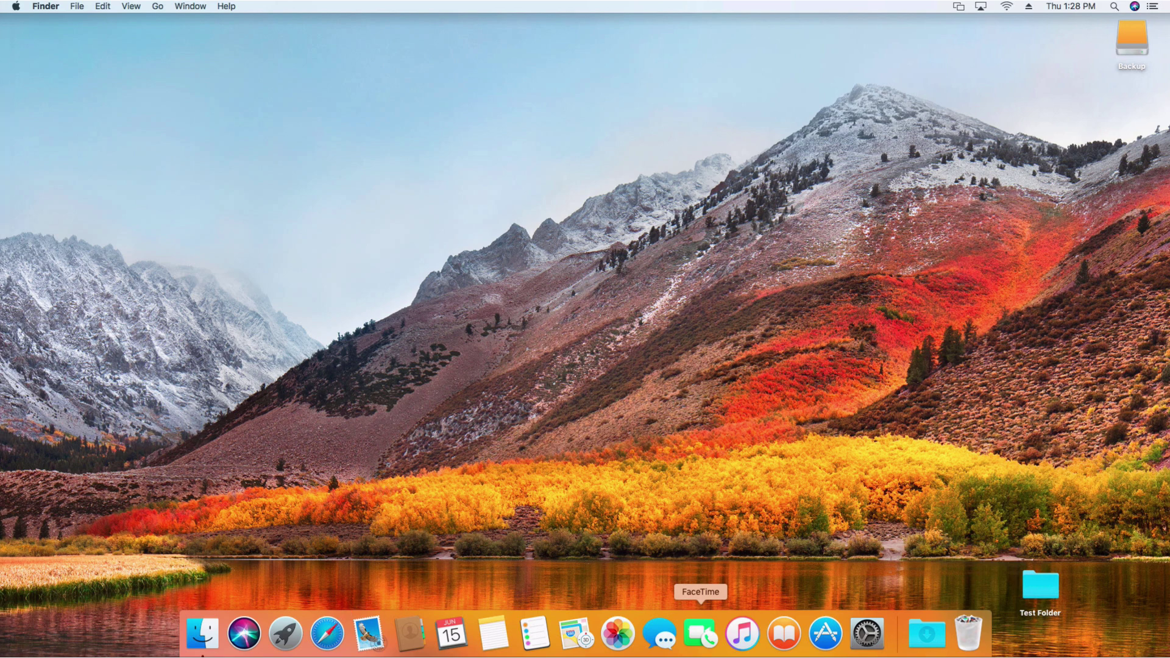
Step: Launch Safari and load appleworld.today in the address bar
{"action": "left_click", "coordinate": [332, 634]}
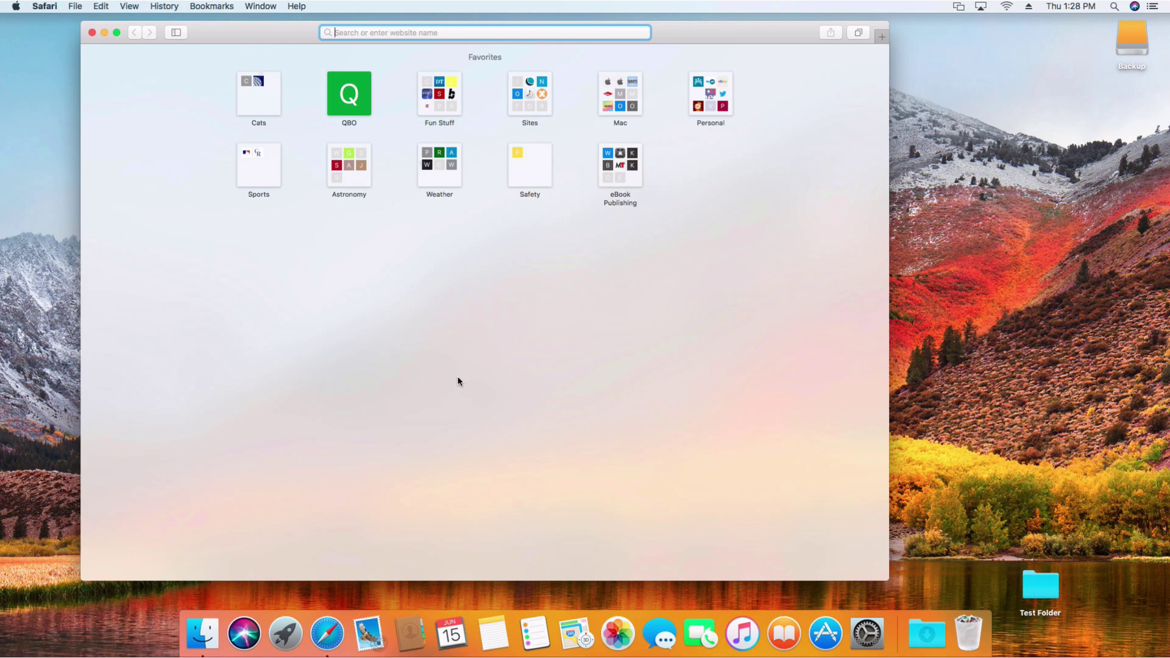
{"action": "type", "text": "appleworld.today"}
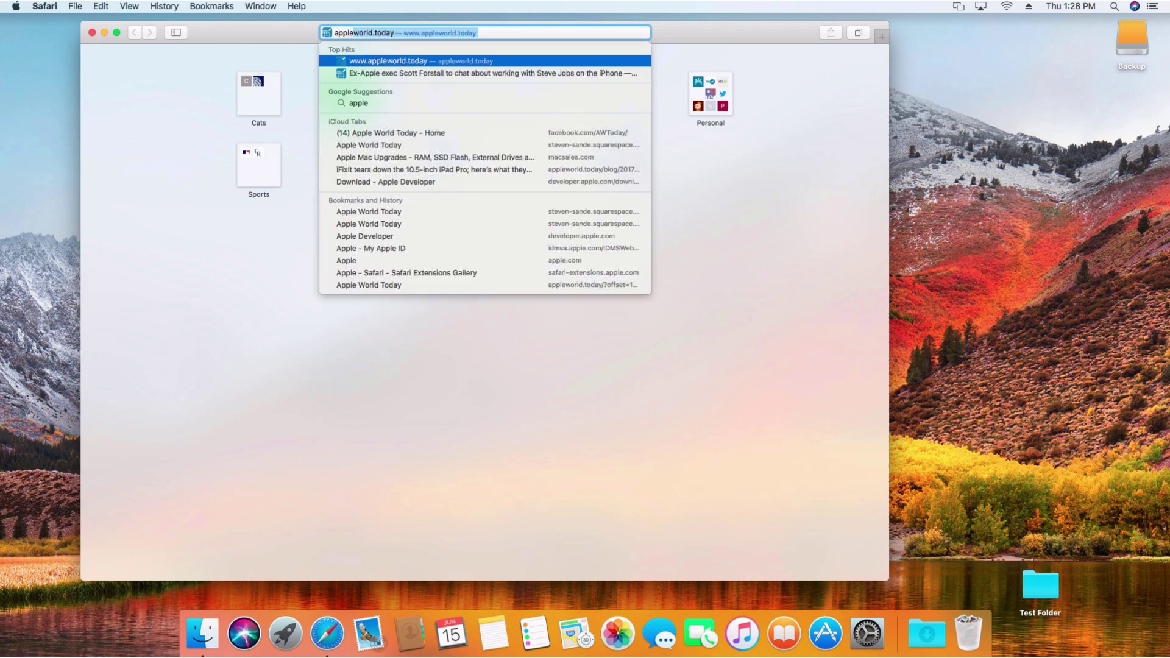
{"action": "key", "text": "Return"}
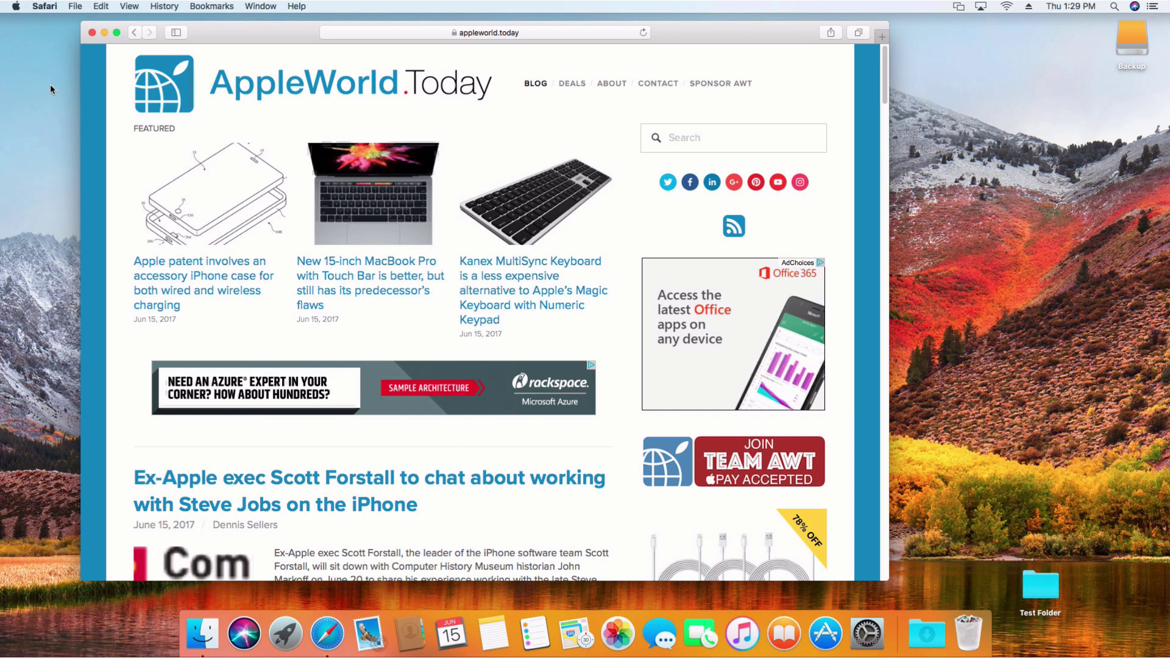
{"action": "left_click", "coordinate": [47, 8]}
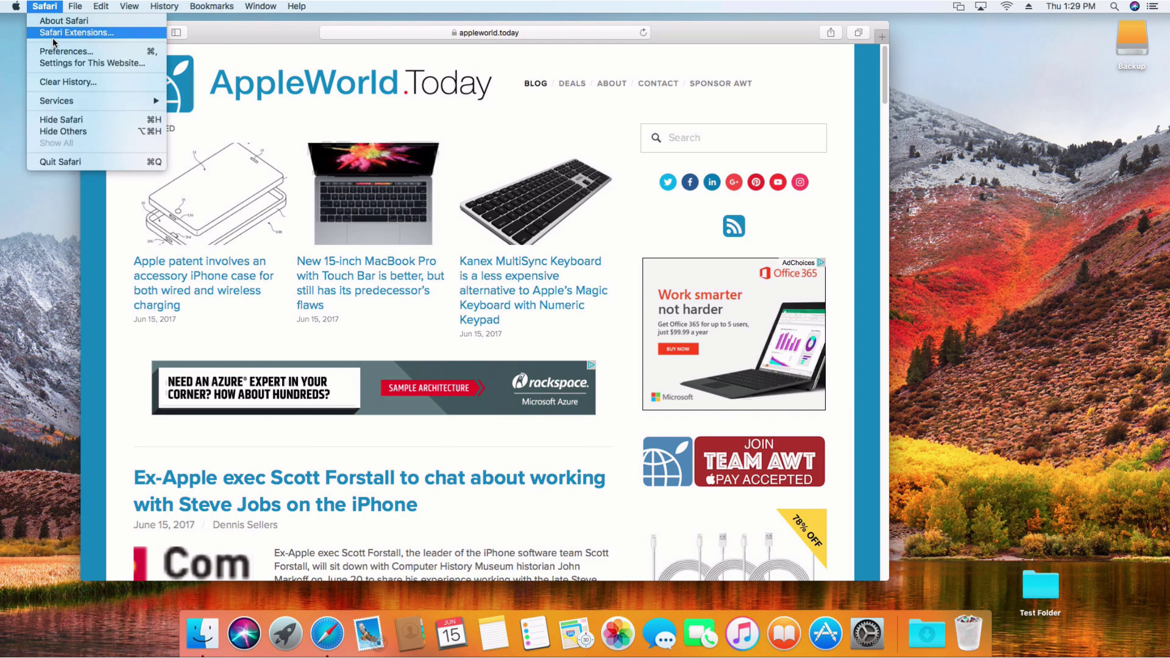
{"action": "left_click", "coordinate": [54, 63]}
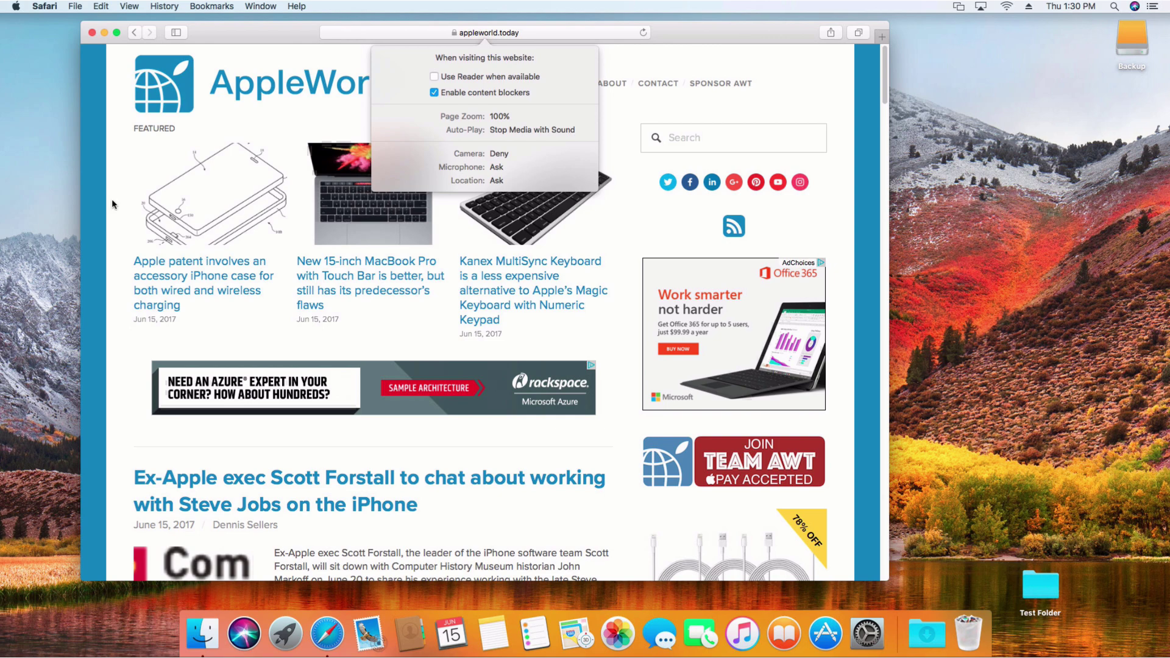
{"action": "left_click", "coordinate": [291, 117]}
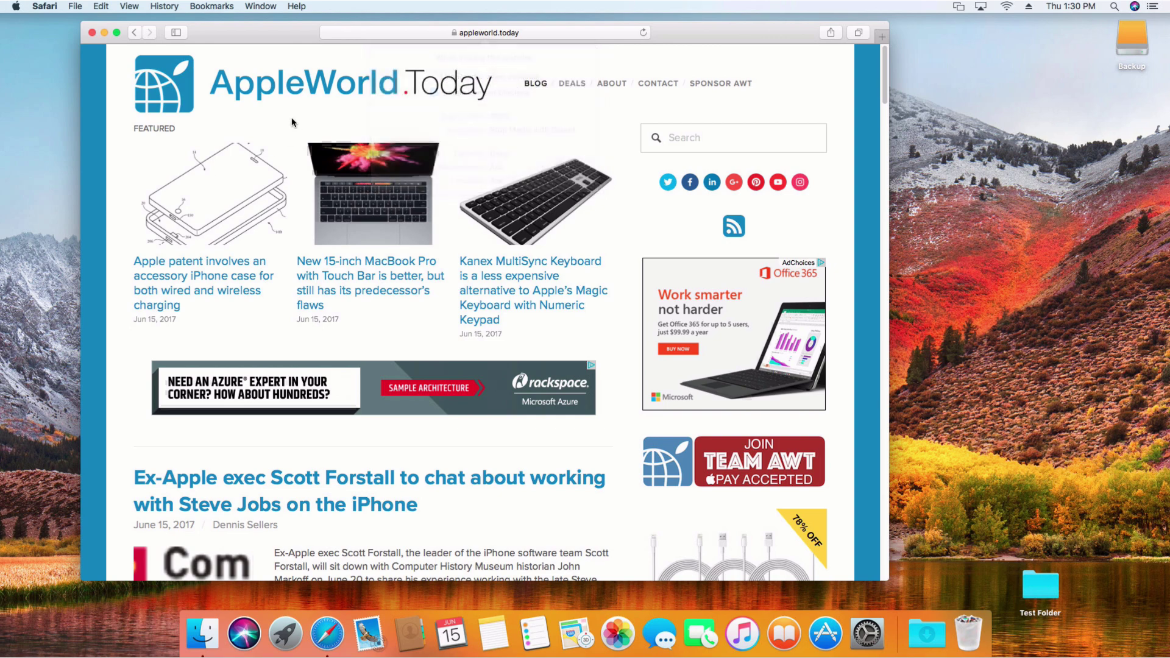
{"action": "left_click", "coordinate": [45, 8]}
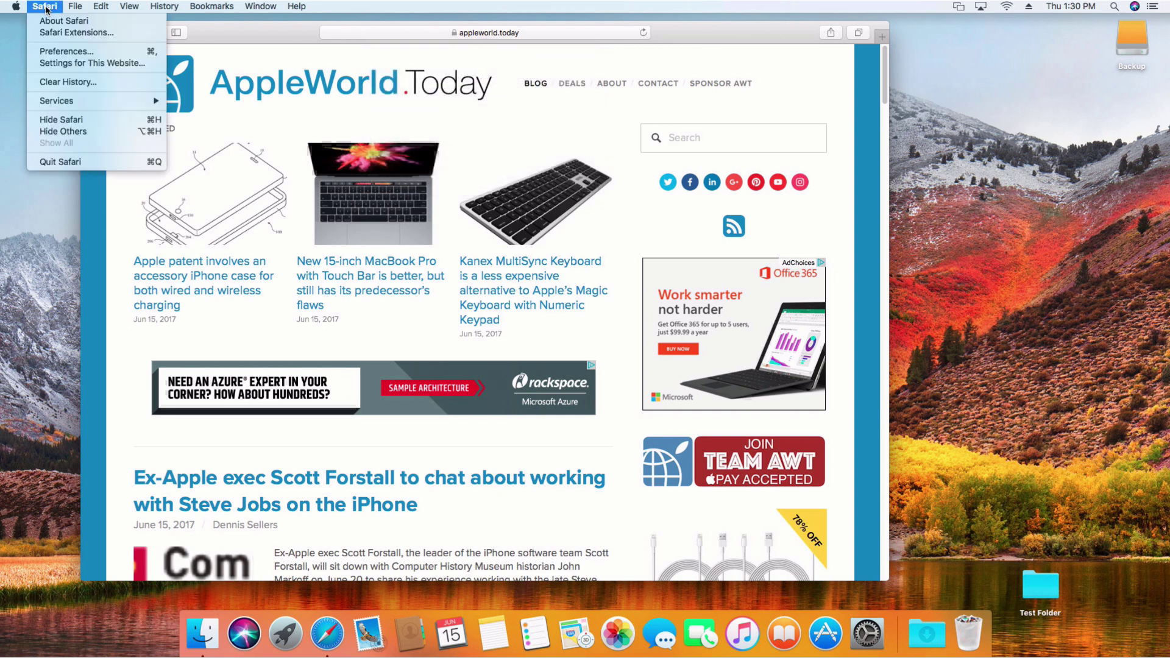
{"action": "left_click", "coordinate": [55, 52]}
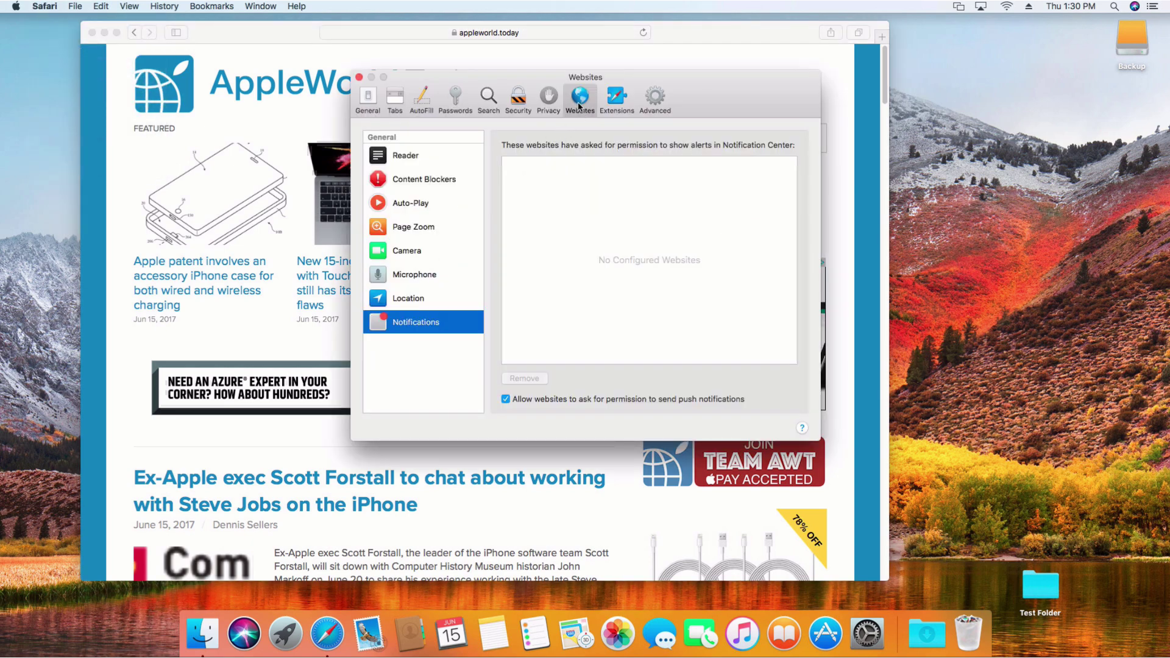
{"action": "left_click", "coordinate": [412, 164]}
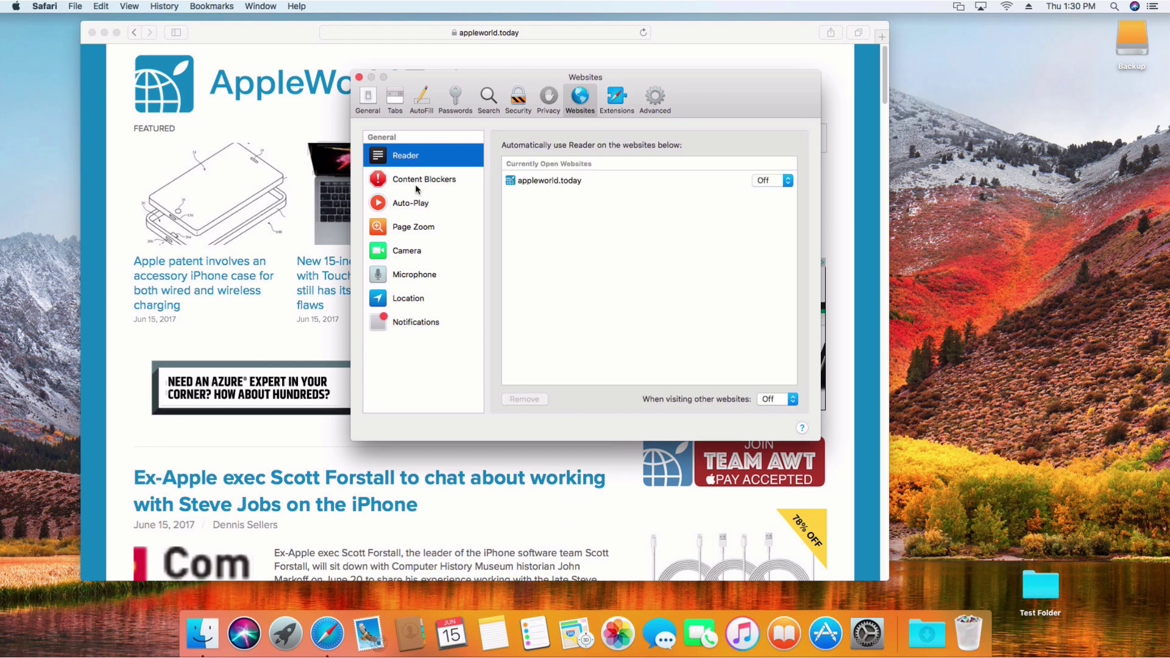
{"action": "left_click", "coordinate": [416, 185]}
{"action": "left_click", "coordinate": [416, 208]}
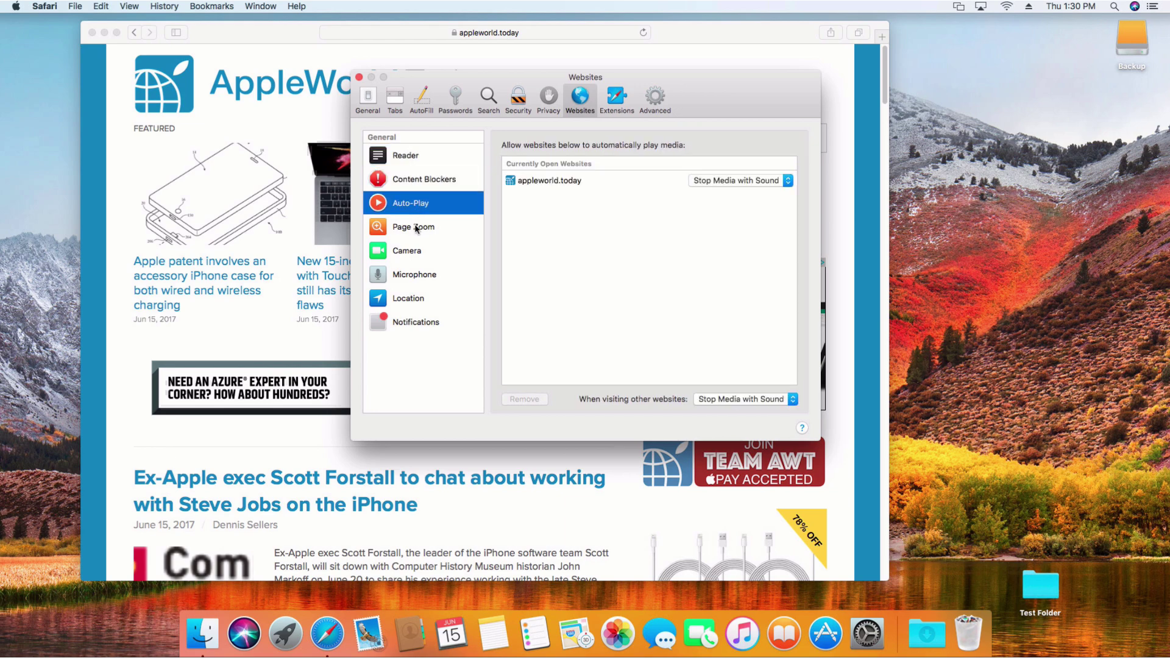
{"action": "left_click", "coordinate": [415, 226]}
{"action": "left_click", "coordinate": [417, 250]}
{"action": "left_click", "coordinate": [418, 276]}
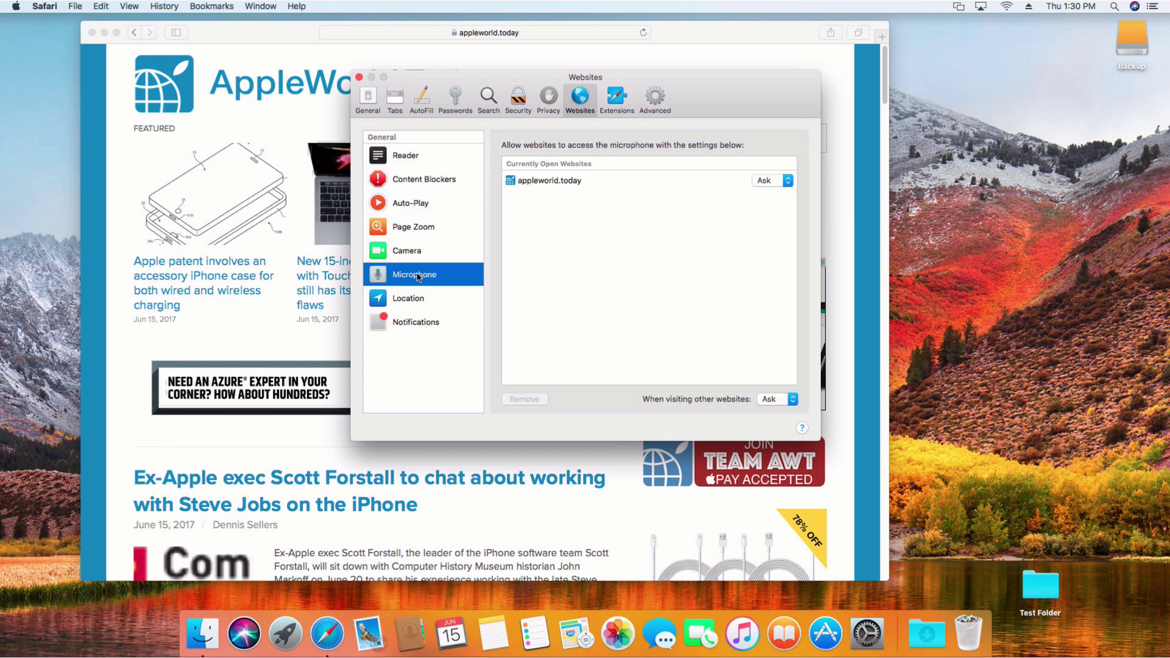
{"action": "left_click", "coordinate": [418, 300]}
{"action": "left_click", "coordinate": [419, 322]}
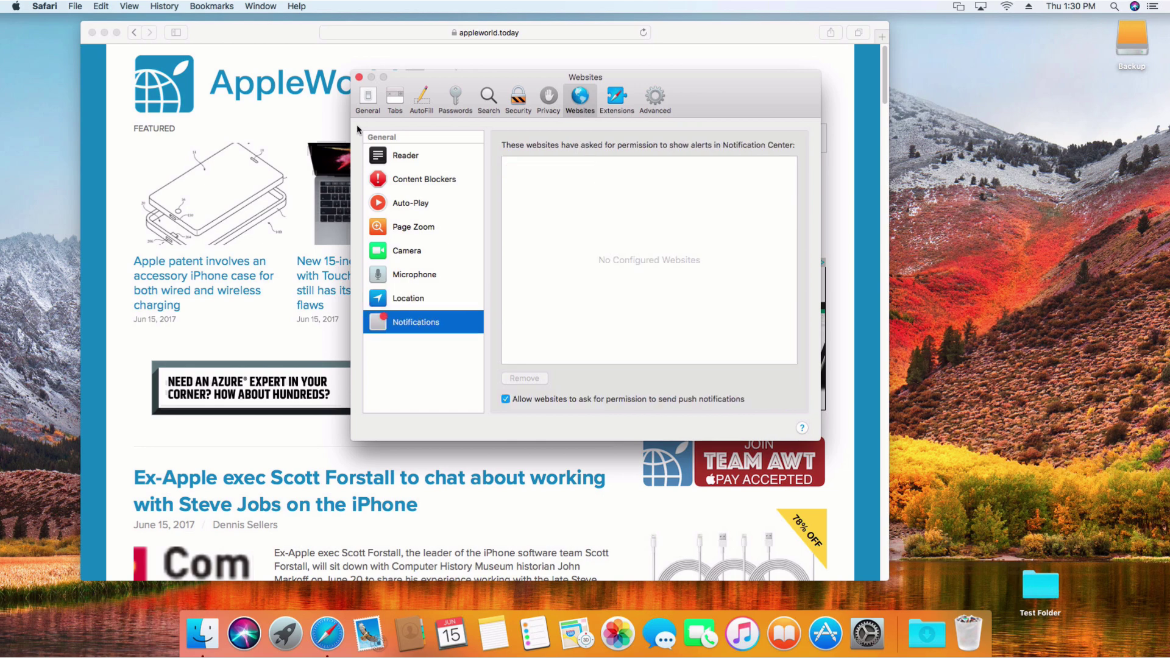
{"action": "left_click", "coordinate": [358, 78]}
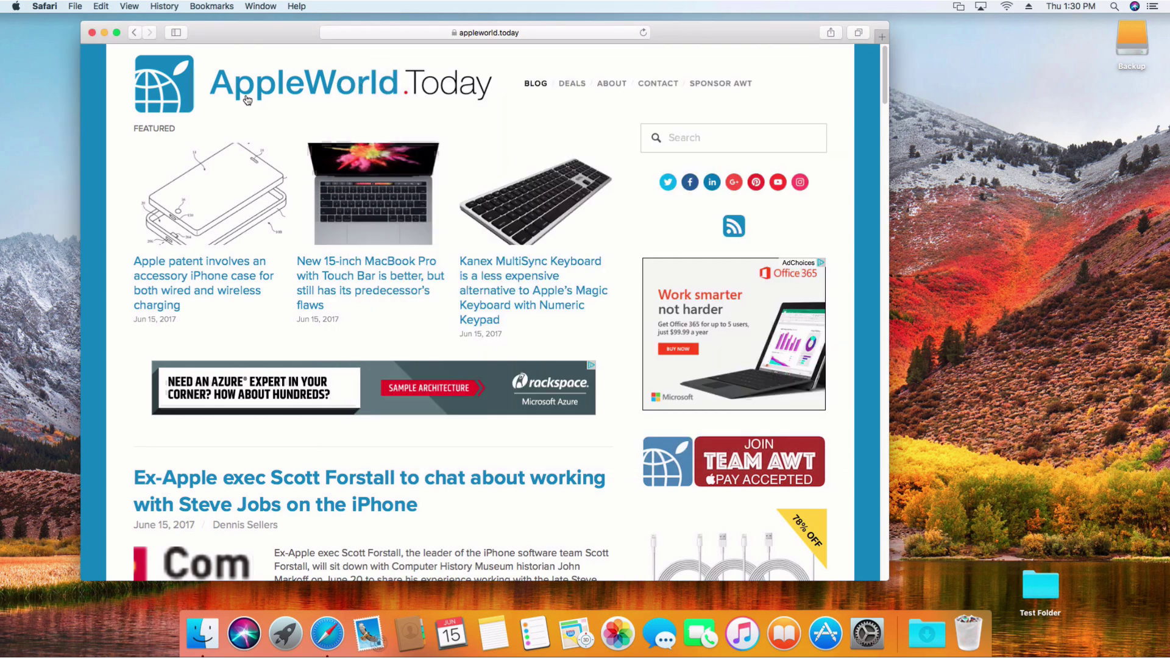
Step: Quit Safari and open a Finder window showing All My Files
{"action": "left_click", "coordinate": [44, 7]}
{"action": "left_click", "coordinate": [74, 162]}
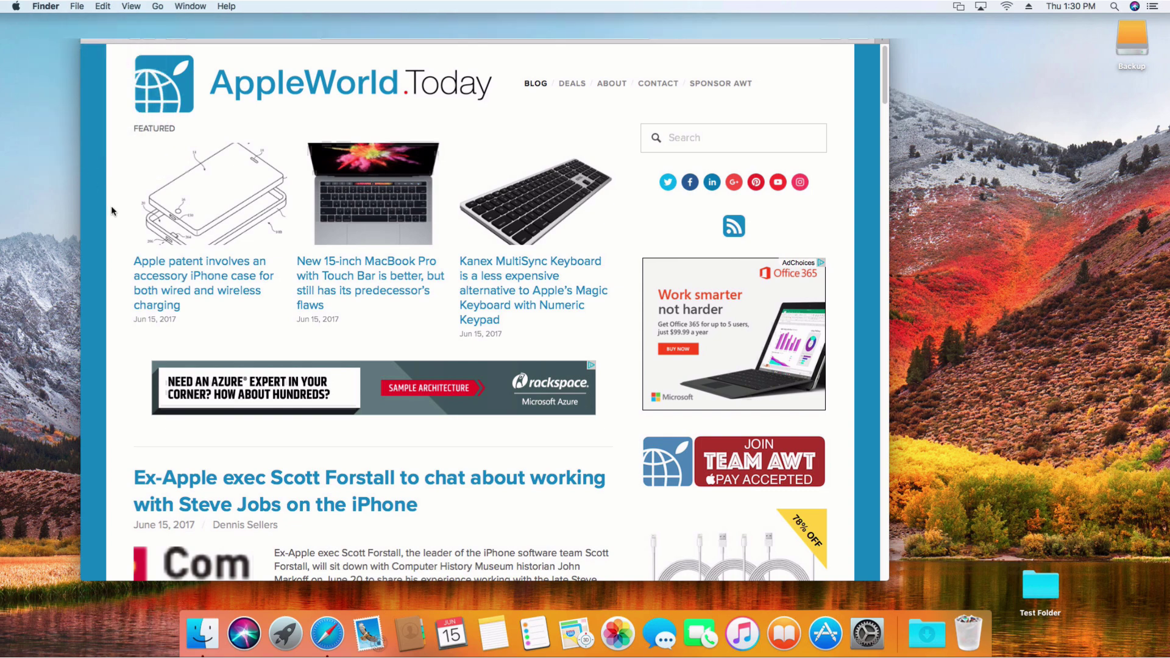
{"action": "left_click", "coordinate": [202, 631]}
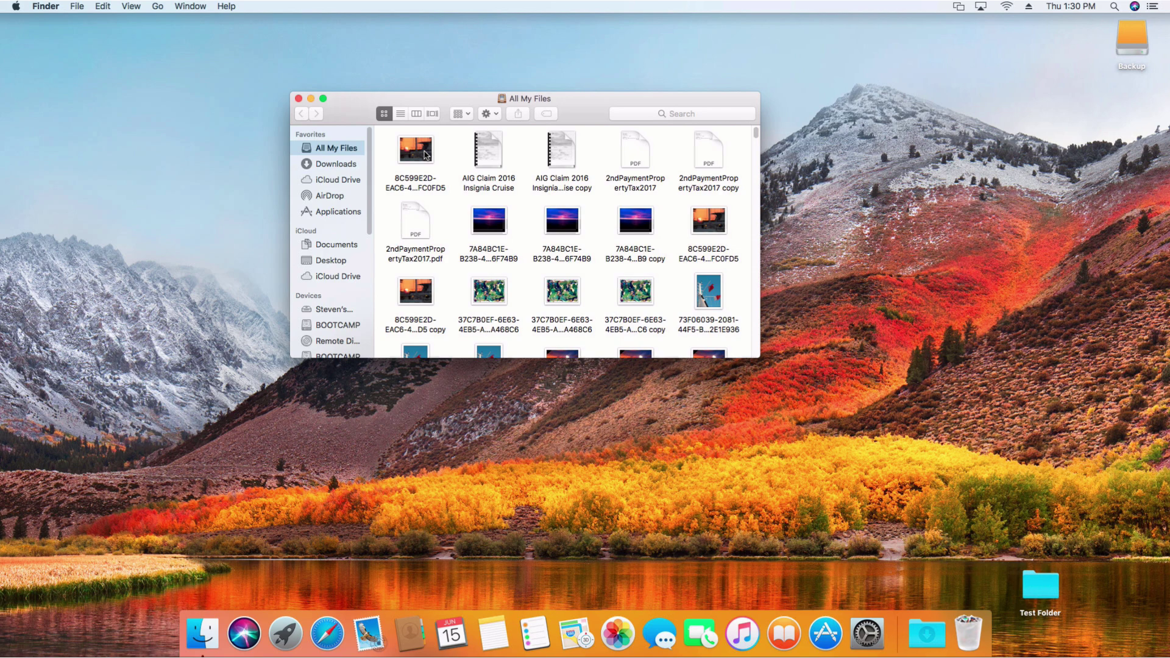
Step: Quick Look the sunset boat photo, then close the preview
{"action": "left_click", "coordinate": [425, 154]}
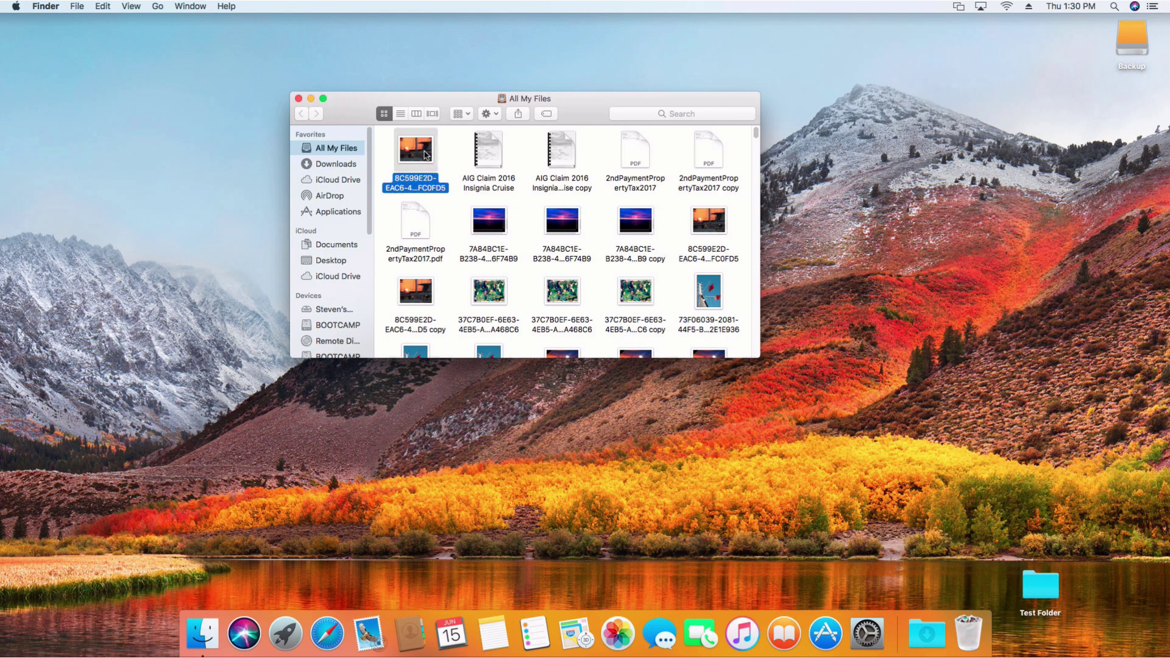
{"action": "key", "text": "space"}
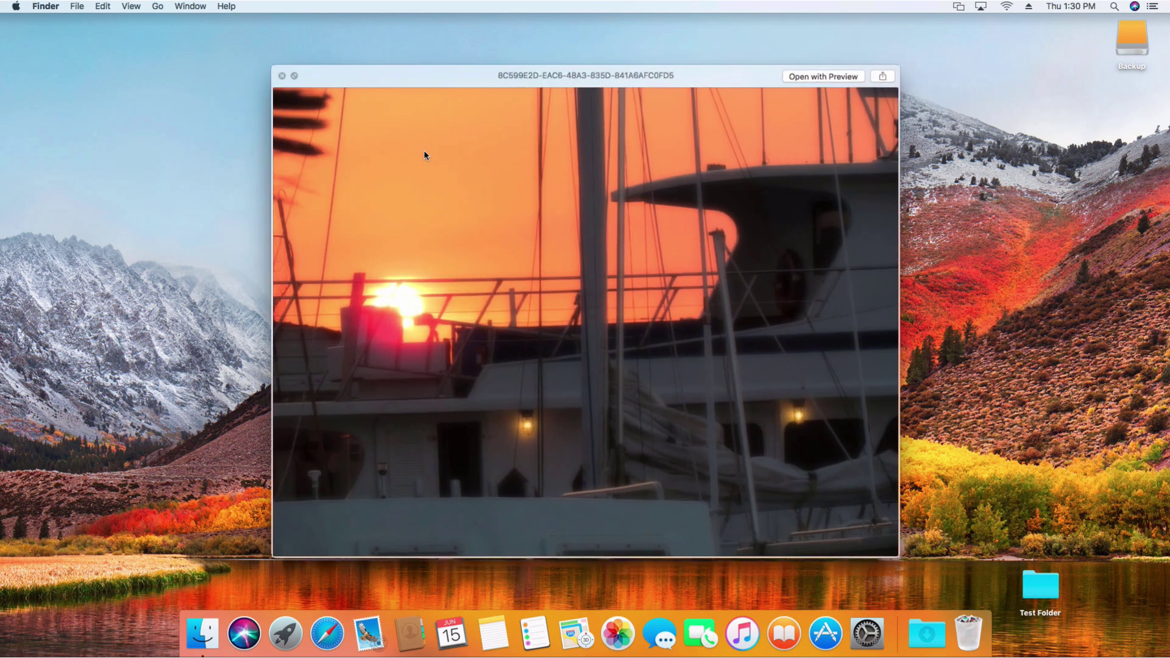
{"action": "key", "text": "space"}
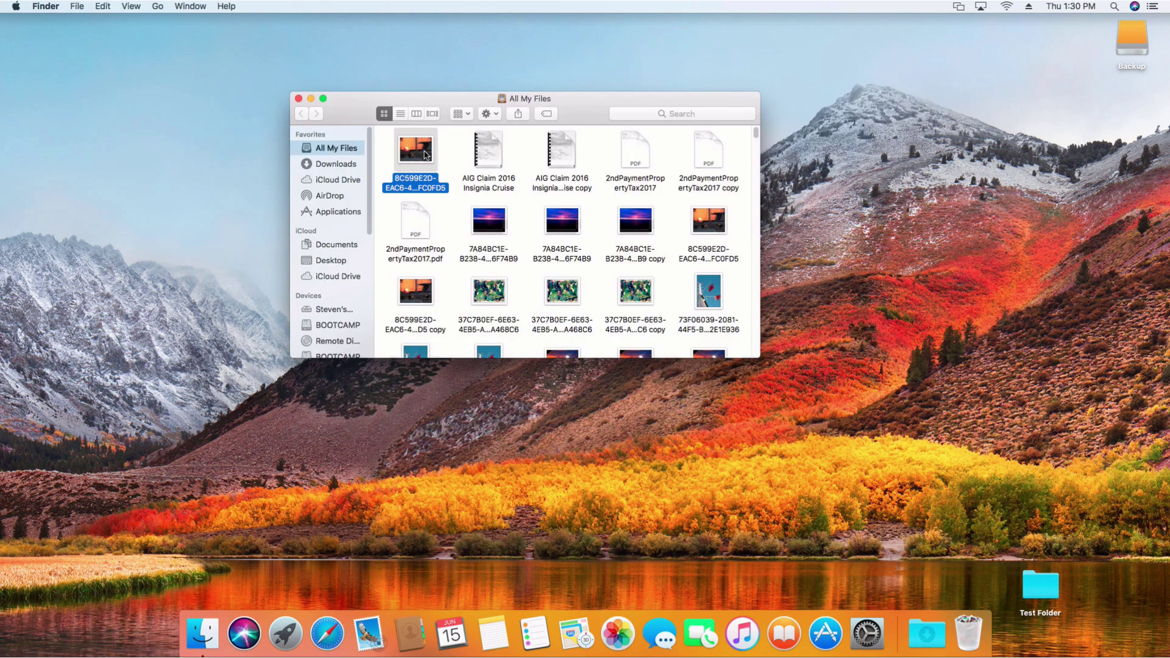
{"action": "right_click", "coordinate": [425, 154]}
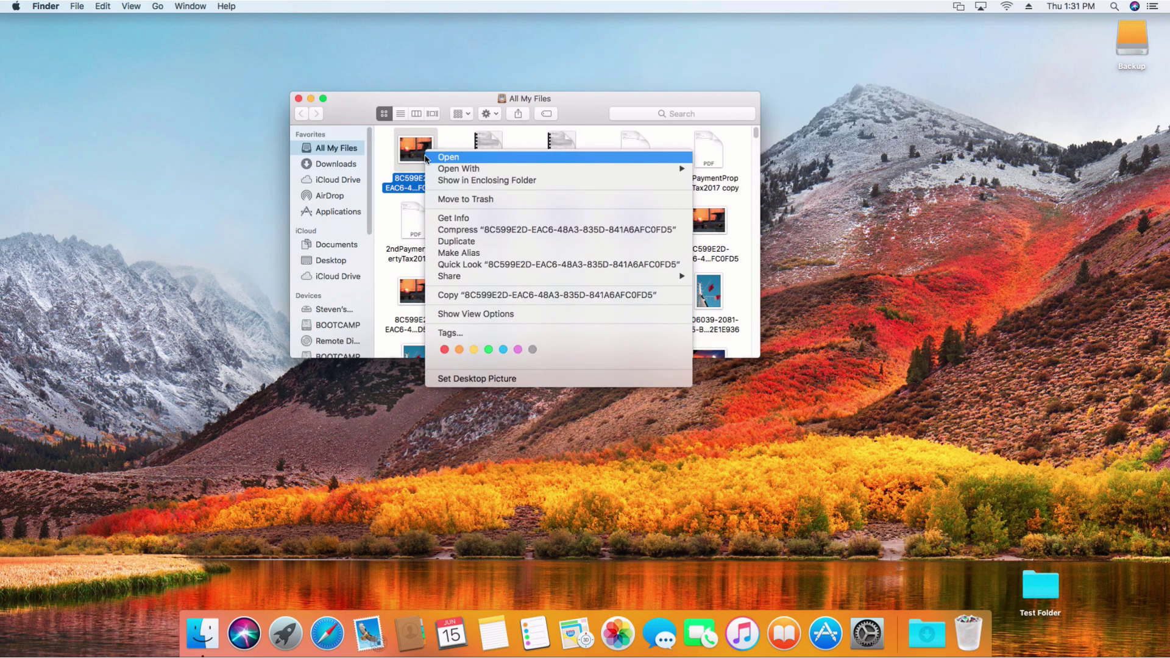
{"action": "mouse_move", "coordinate": [458, 277]}
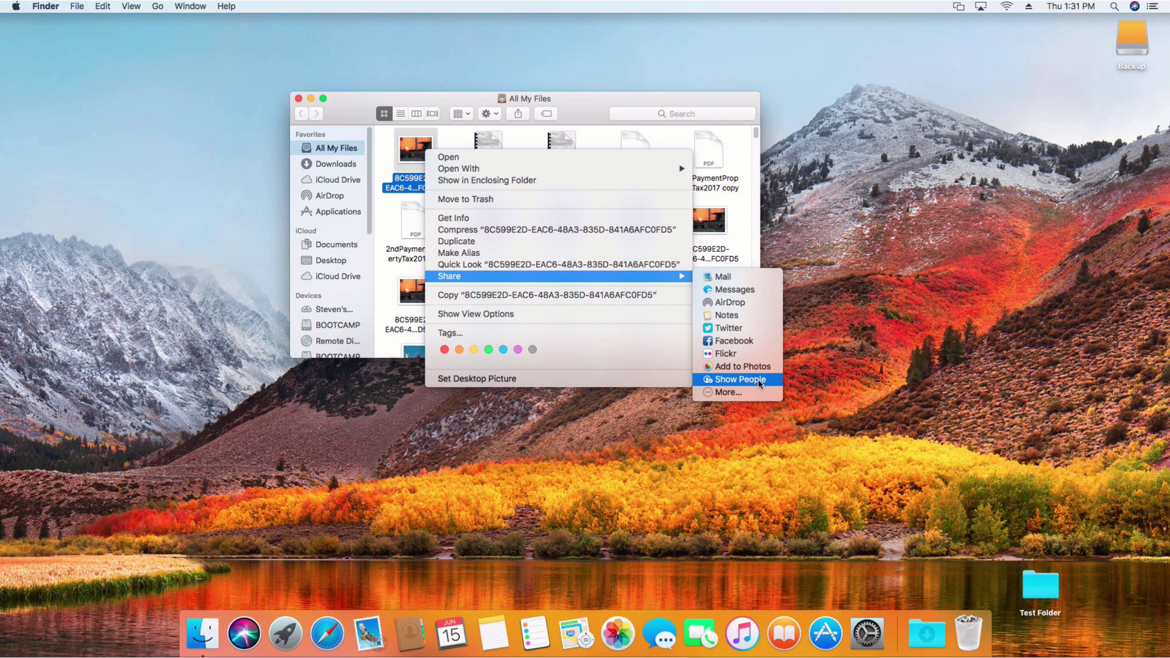
{"action": "left_click", "coordinate": [760, 383]}
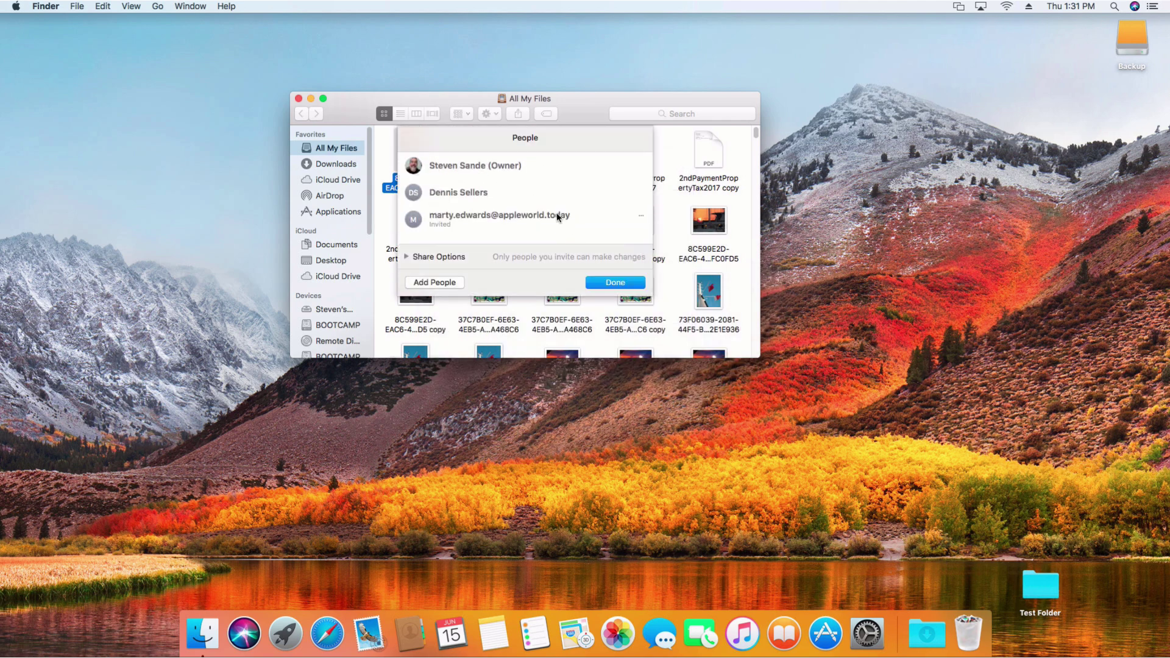
{"action": "mouse_move", "coordinate": [487, 199]}
{"action": "left_click", "coordinate": [406, 257]}
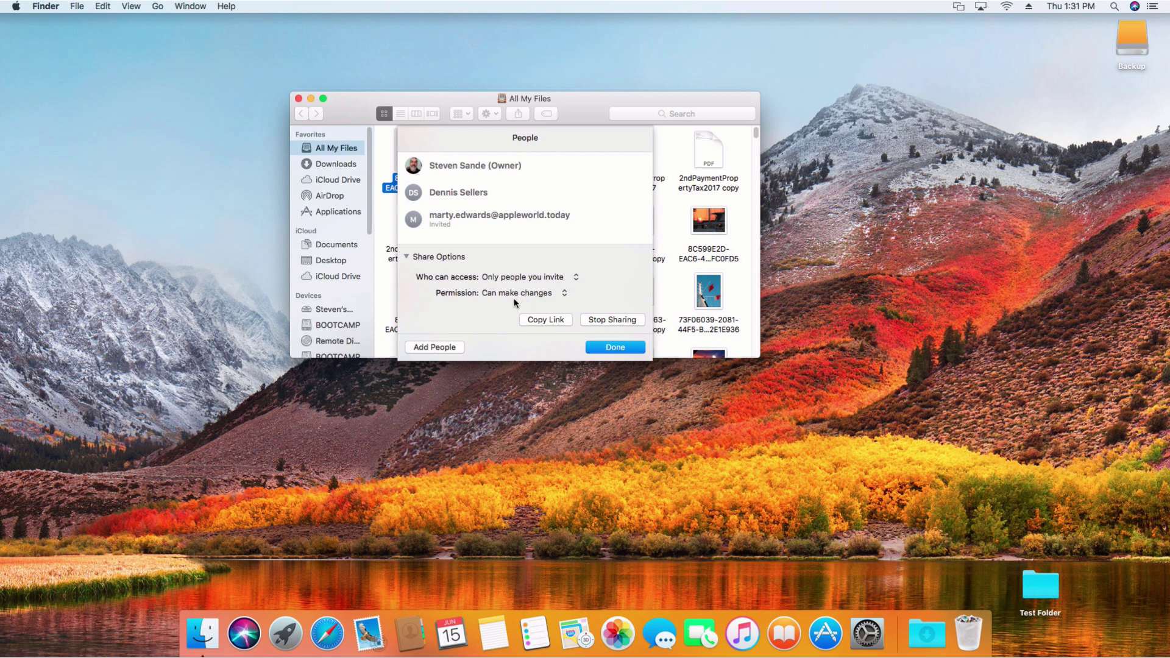
{"action": "left_click", "coordinate": [563, 295]}
{"action": "left_click", "coordinate": [632, 290]}
{"action": "left_click", "coordinate": [614, 346]}
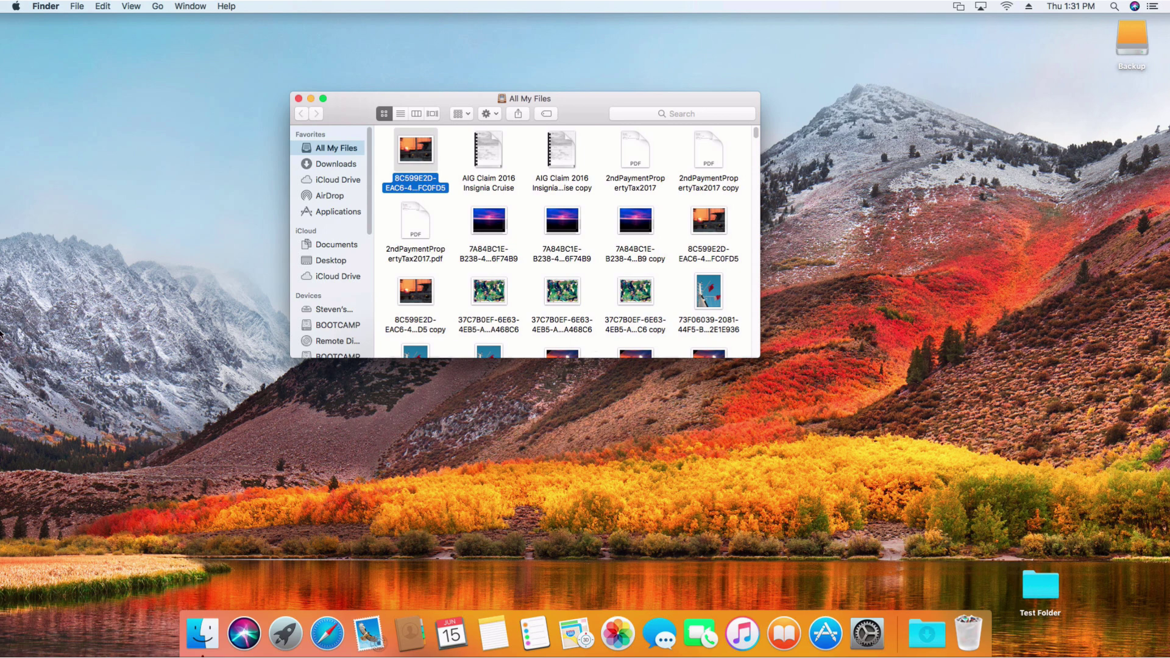
Step: Close All My Files, open Test Folder, and duplicate all 45 of its files
{"action": "left_click", "coordinate": [298, 98]}
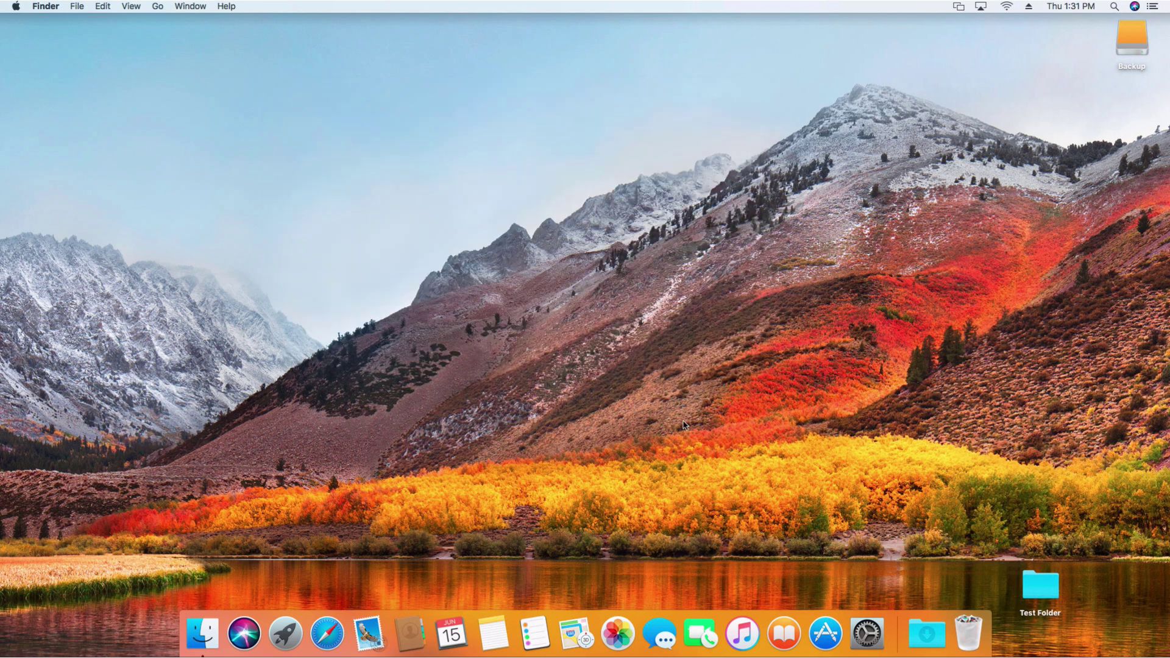
{"action": "double_click", "coordinate": [1040, 583]}
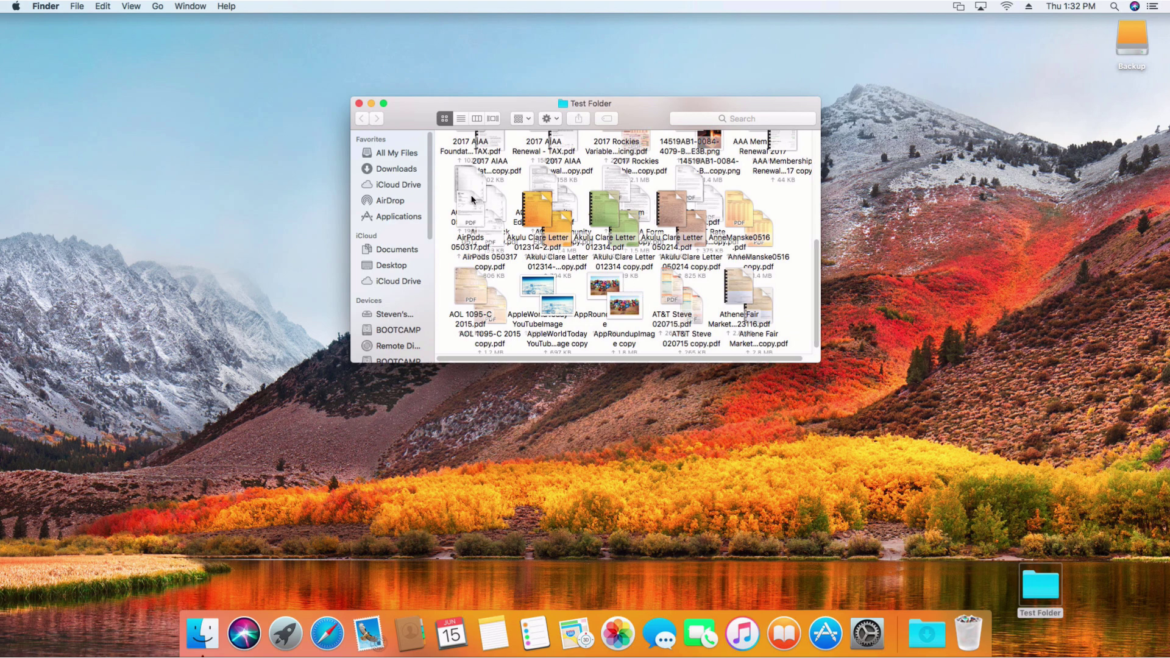
{"action": "left_click", "coordinate": [531, 208]}
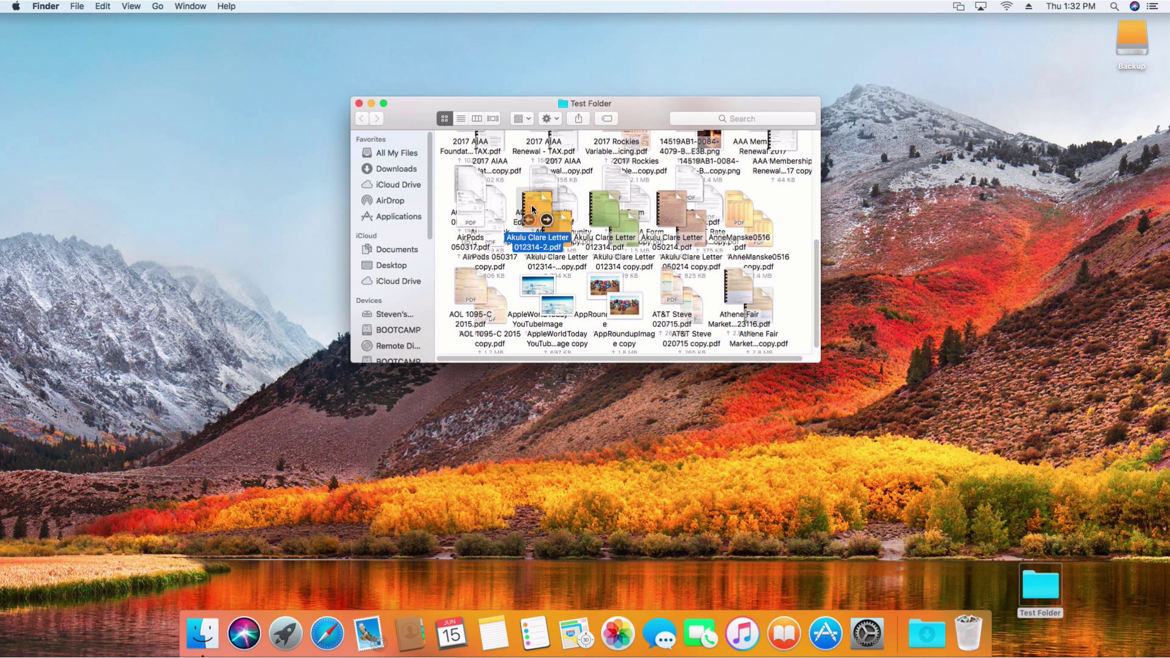
{"action": "key", "text": "super+a"}
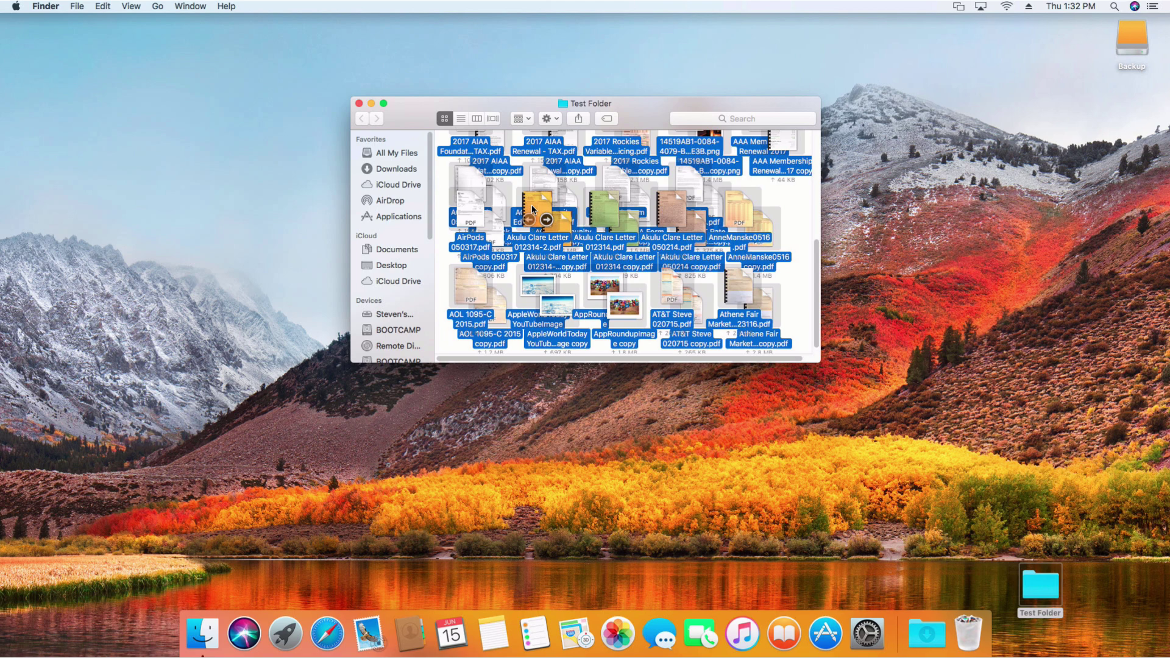
{"action": "key", "text": "super+d"}
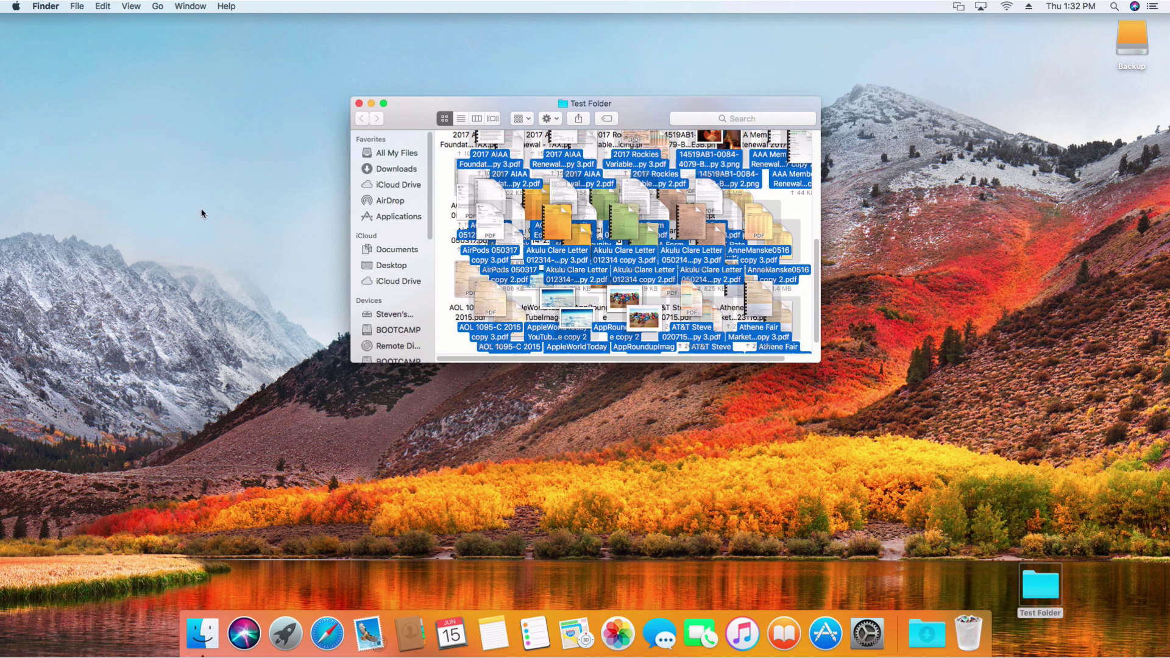
{"action": "left_click", "coordinate": [360, 105]}
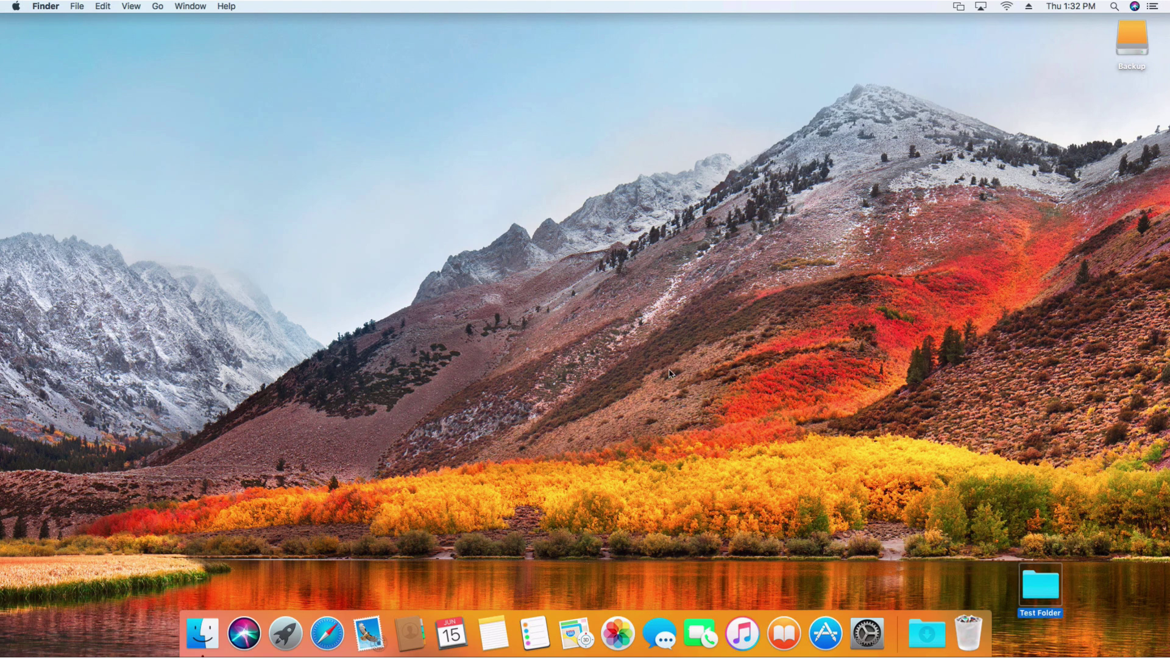
{"action": "right_click", "coordinate": [1026, 584]}
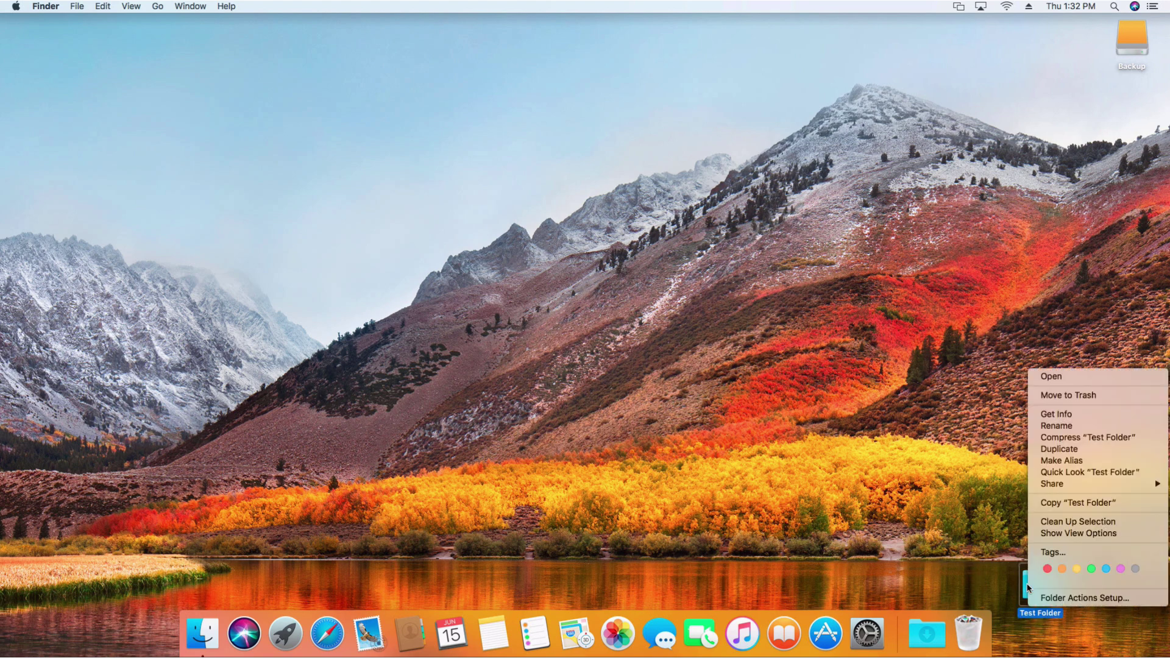
{"action": "left_click", "coordinate": [1064, 416]}
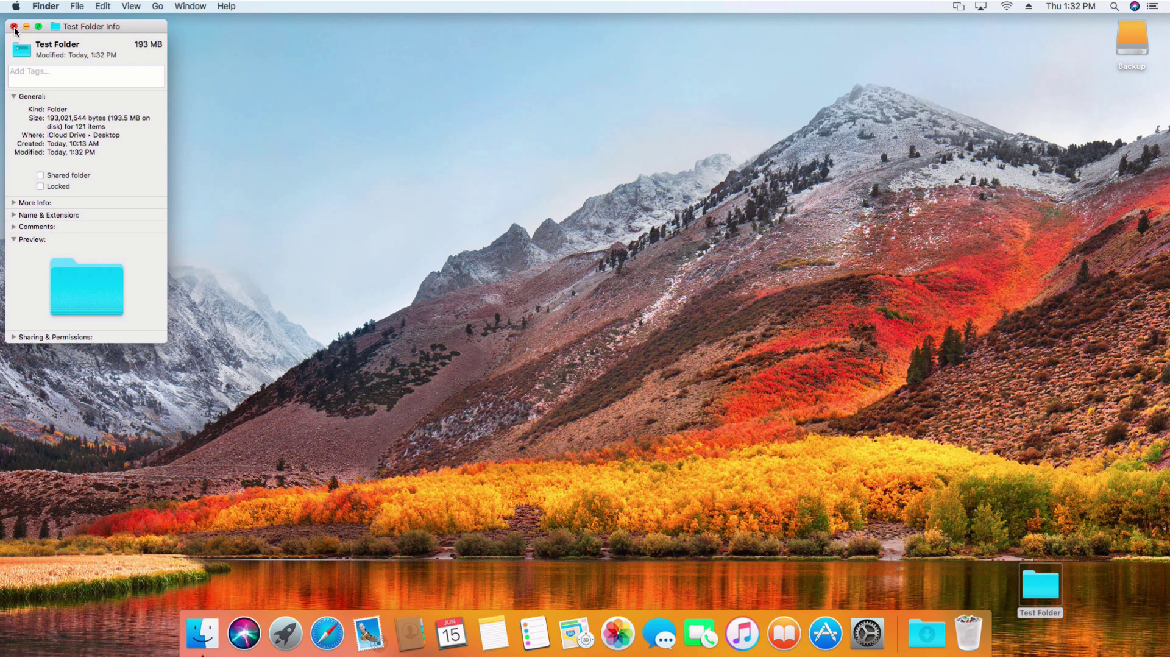
{"action": "left_click", "coordinate": [14, 27]}
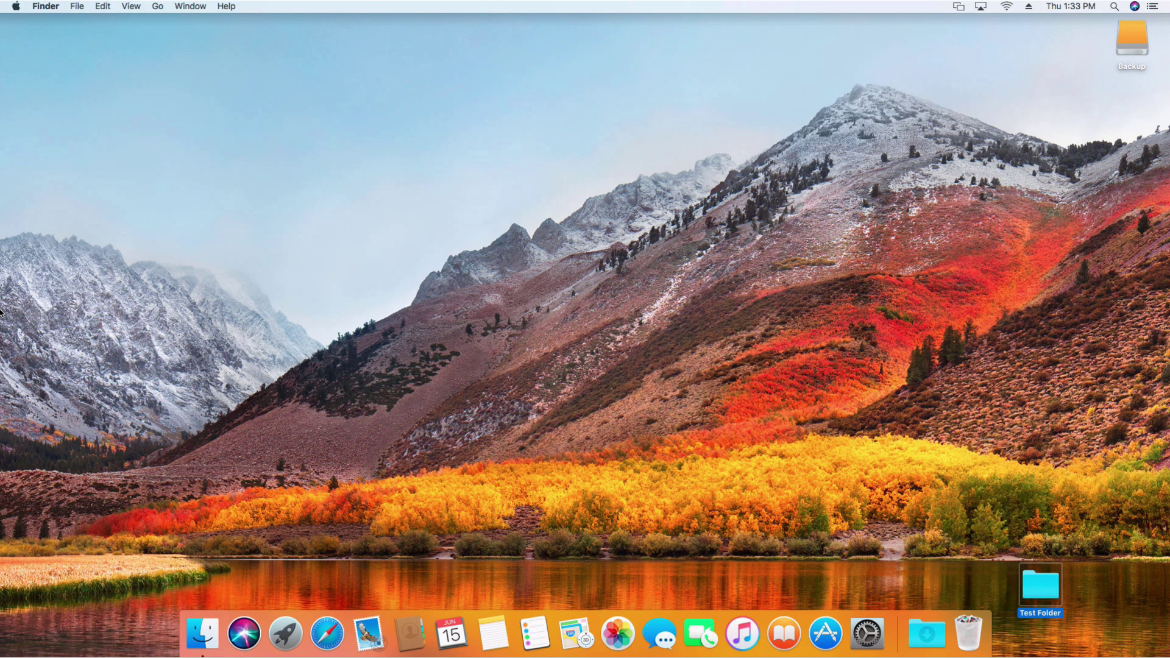
Step: Launch Photos, show the whole library in Moments, and expand the Media Types albums
{"action": "left_click", "coordinate": [618, 645]}
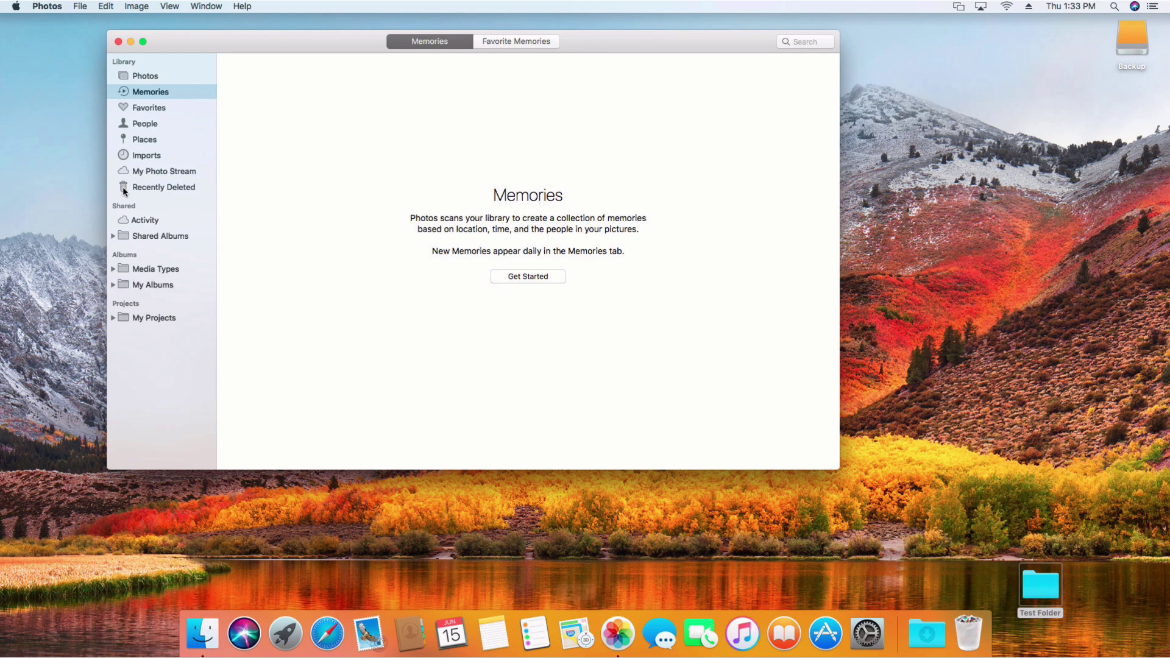
{"action": "left_click", "coordinate": [145, 74]}
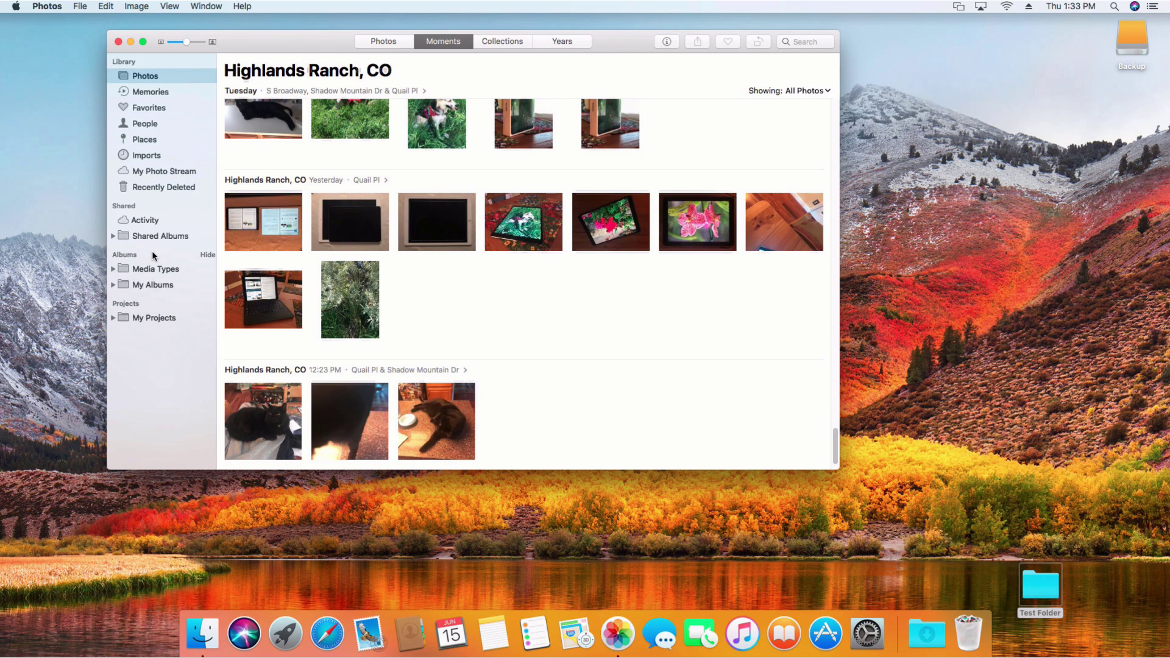
{"action": "left_click", "coordinate": [114, 269]}
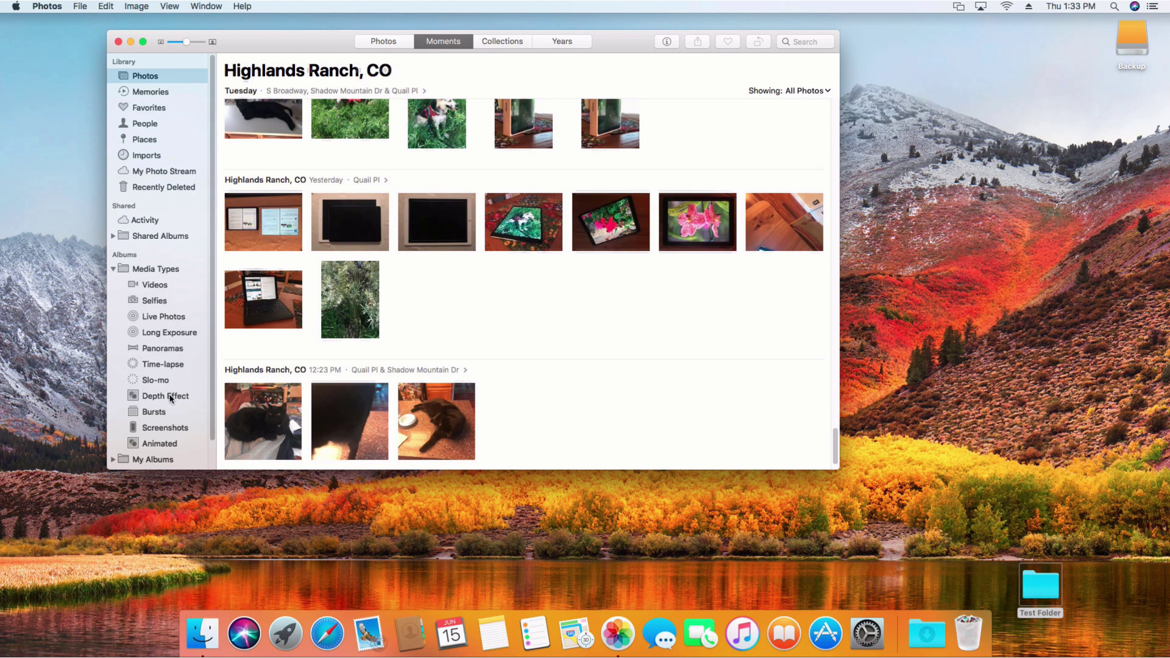
{"action": "scroll", "coordinate": [149, 419], "scroll_direction": "down", "scroll_amount": 2}
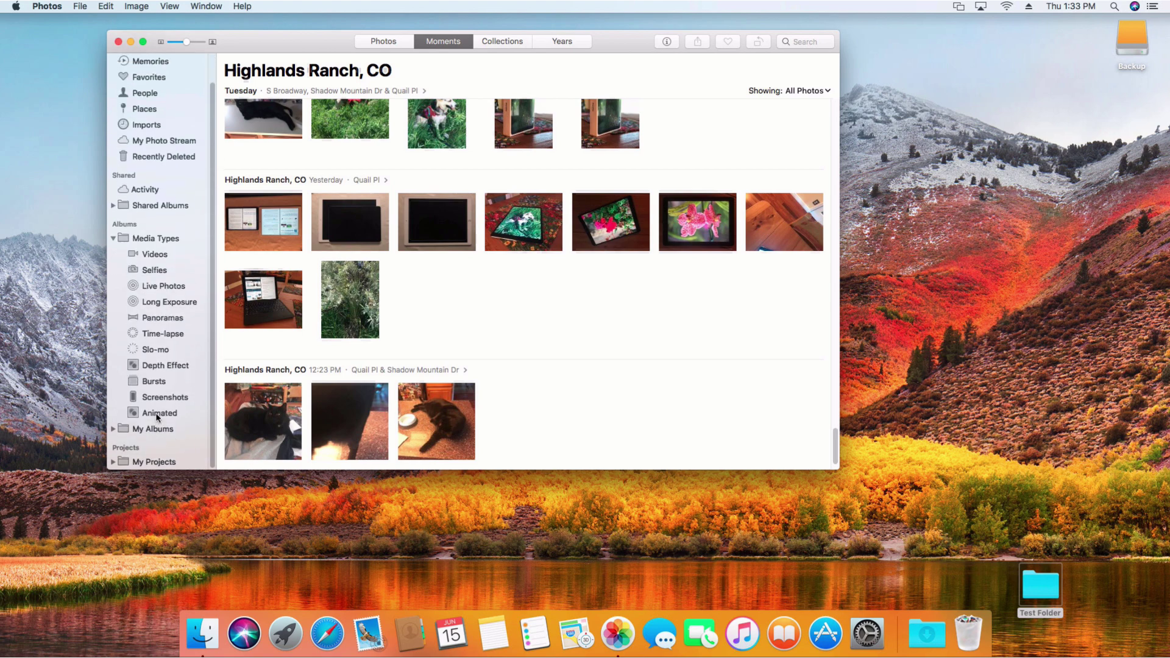
Step: Collapse Media Types and scroll the Moments list back up to Denver - Downtown
{"action": "left_click", "coordinate": [113, 239]}
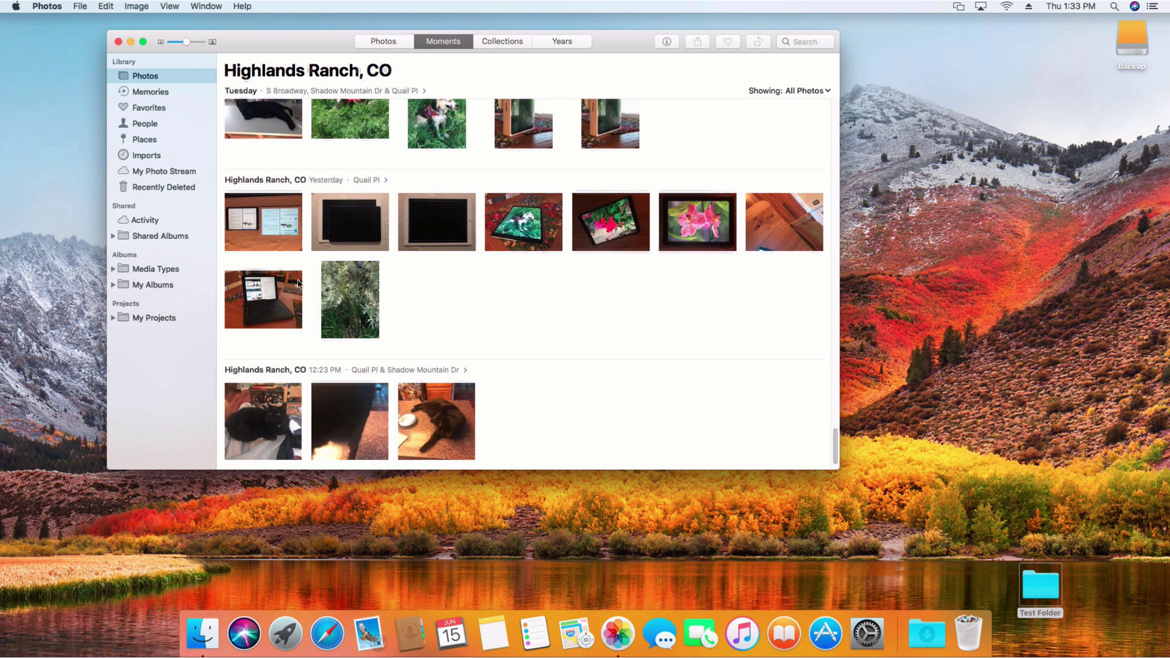
{"action": "scroll", "coordinate": [378, 272], "scroll_direction": "up", "scroll_amount": 3}
{"action": "scroll", "coordinate": [376, 271], "scroll_direction": "up", "scroll_amount": 10}
{"action": "scroll", "coordinate": [376, 269], "scroll_direction": "up", "scroll_amount": 15}
{"action": "scroll", "coordinate": [376, 272], "scroll_direction": "down", "scroll_amount": 20}
{"action": "scroll", "coordinate": [376, 272], "scroll_direction": "up", "scroll_amount": 5}
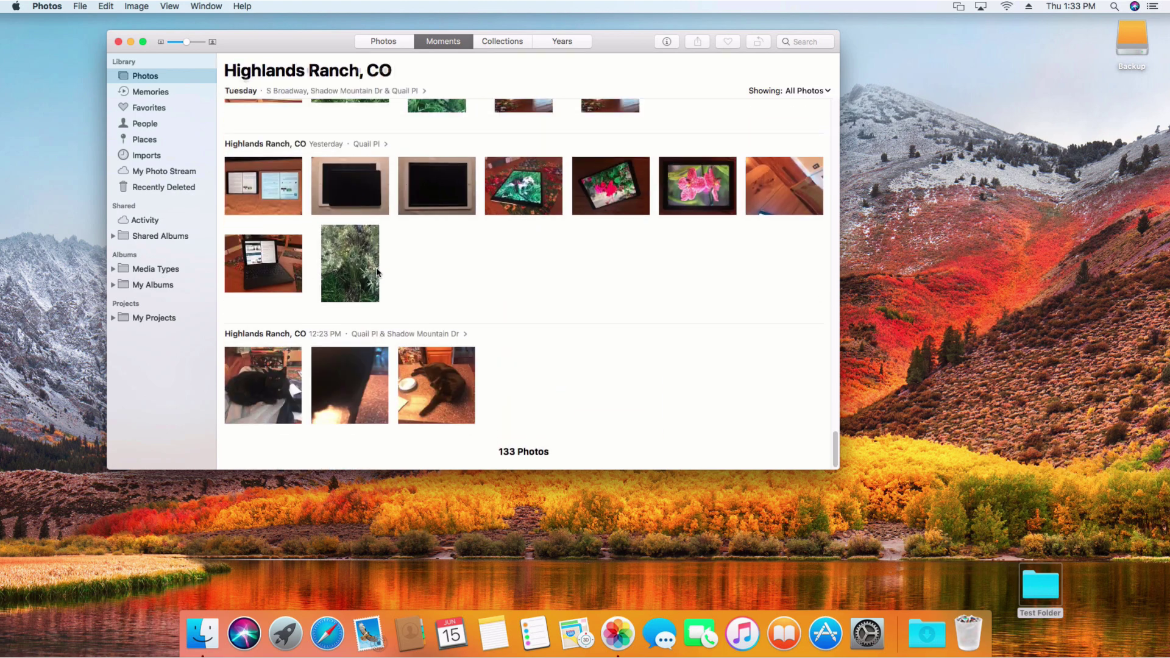
{"action": "scroll", "coordinate": [376, 271], "scroll_direction": "up", "scroll_amount": 10}
{"action": "scroll", "coordinate": [376, 273], "scroll_direction": "up", "scroll_amount": 4}
{"action": "scroll", "coordinate": [376, 271], "scroll_direction": "up", "scroll_amount": 10}
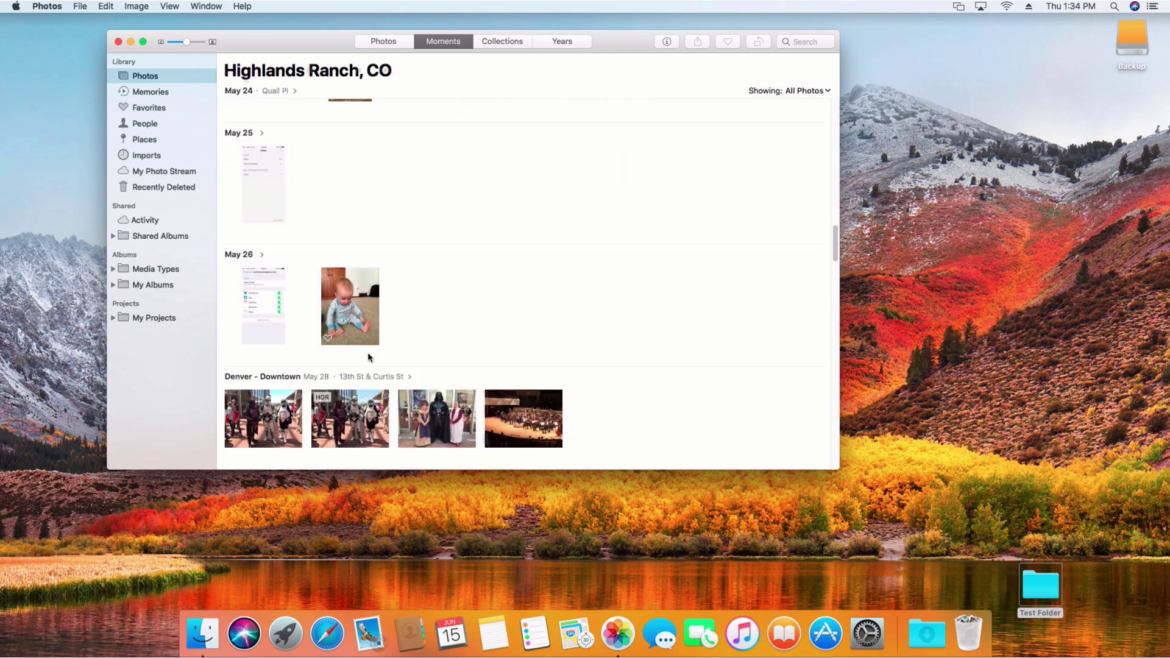
Step: Edit the HDR stormtroopers photo, browse its Filters and Crop options, then return to Adjust
{"action": "double_click", "coordinate": [368, 415]}
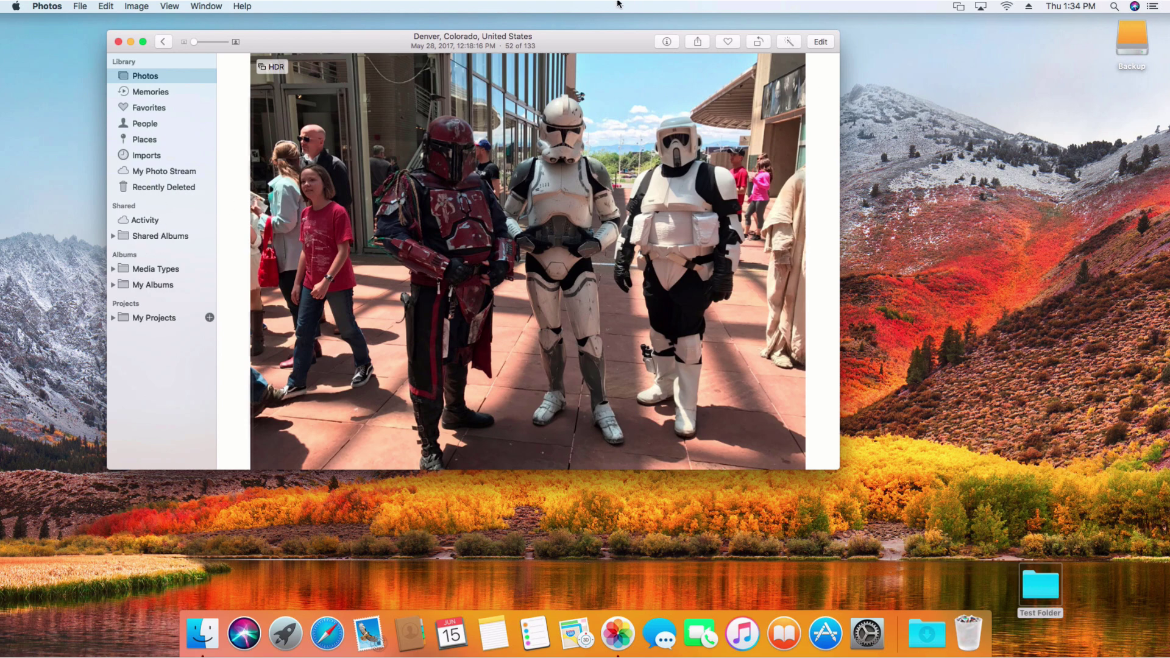
{"action": "left_click", "coordinate": [821, 42]}
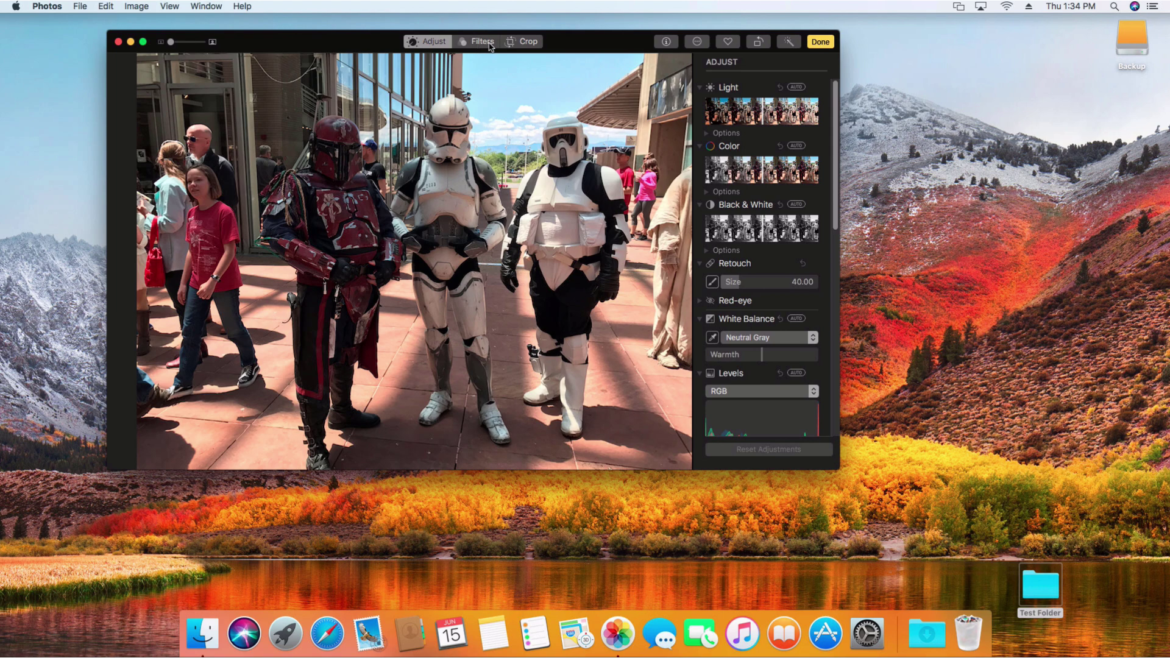
{"action": "left_click", "coordinate": [487, 46]}
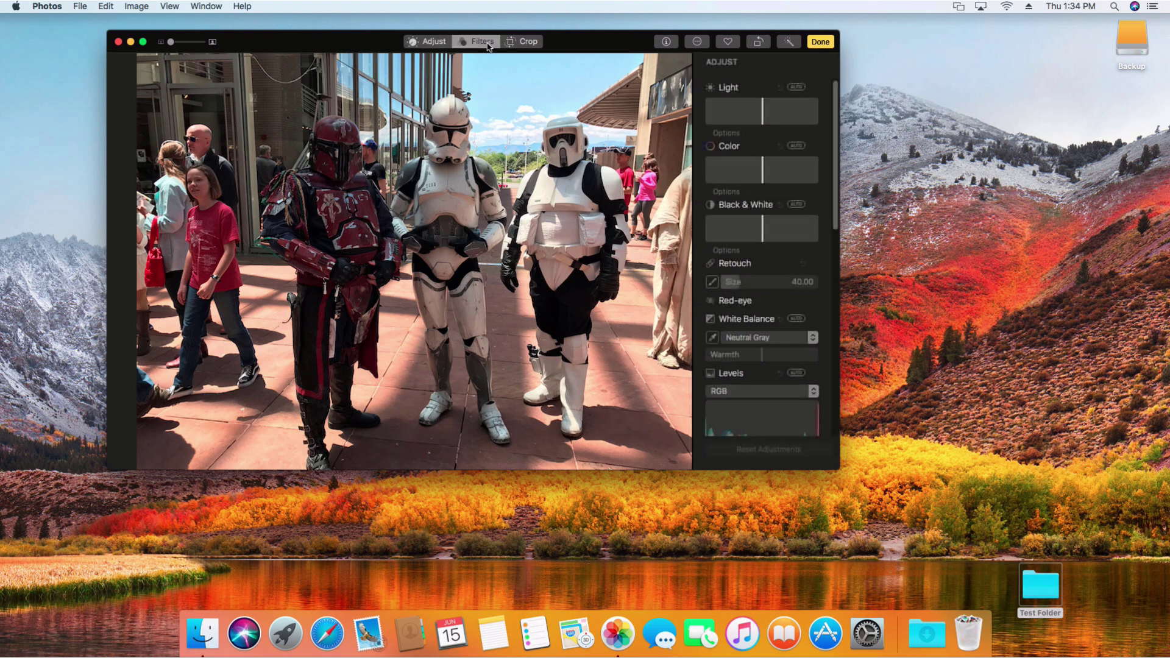
{"action": "left_click", "coordinate": [530, 42]}
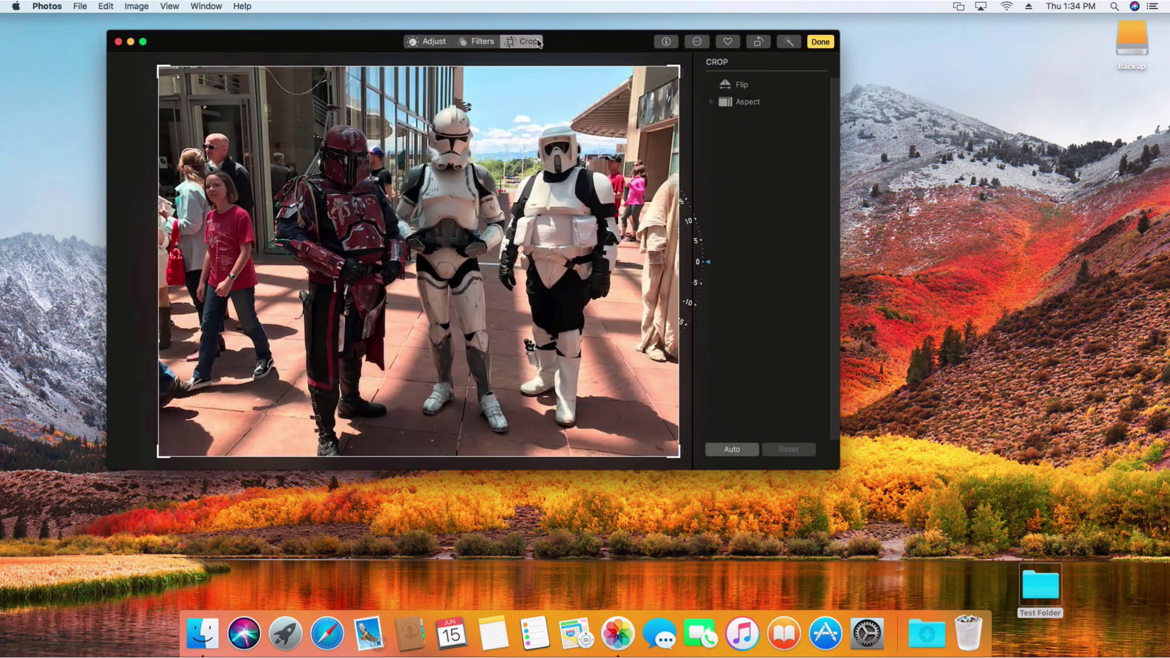
{"action": "left_click", "coordinate": [471, 43]}
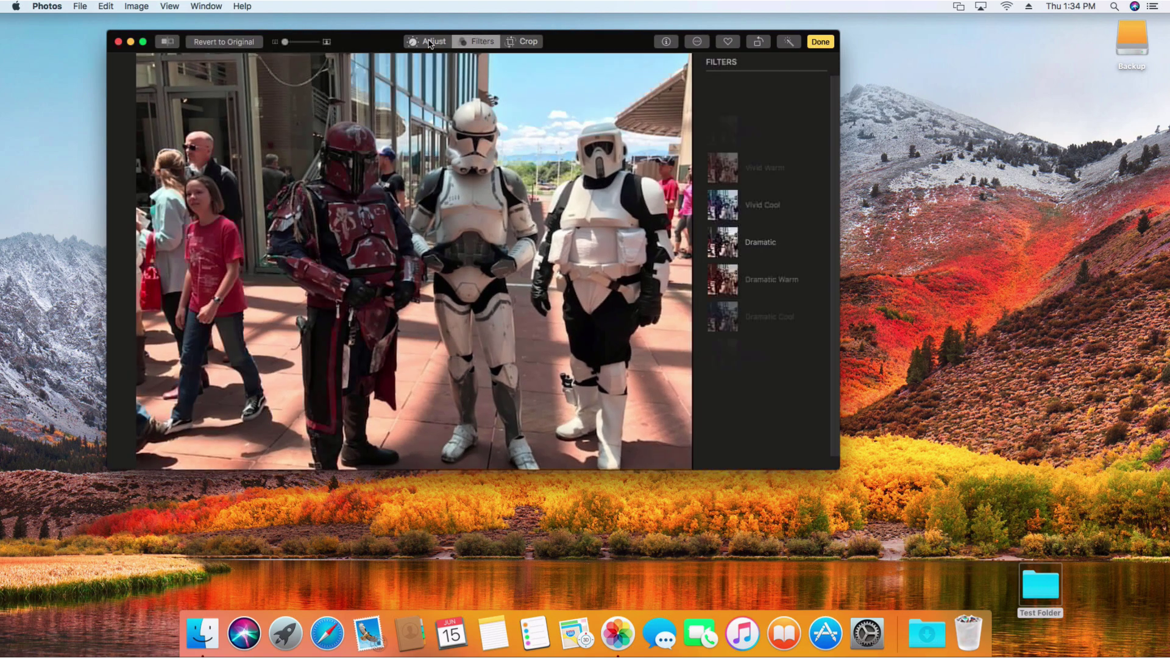
{"action": "left_click", "coordinate": [440, 45]}
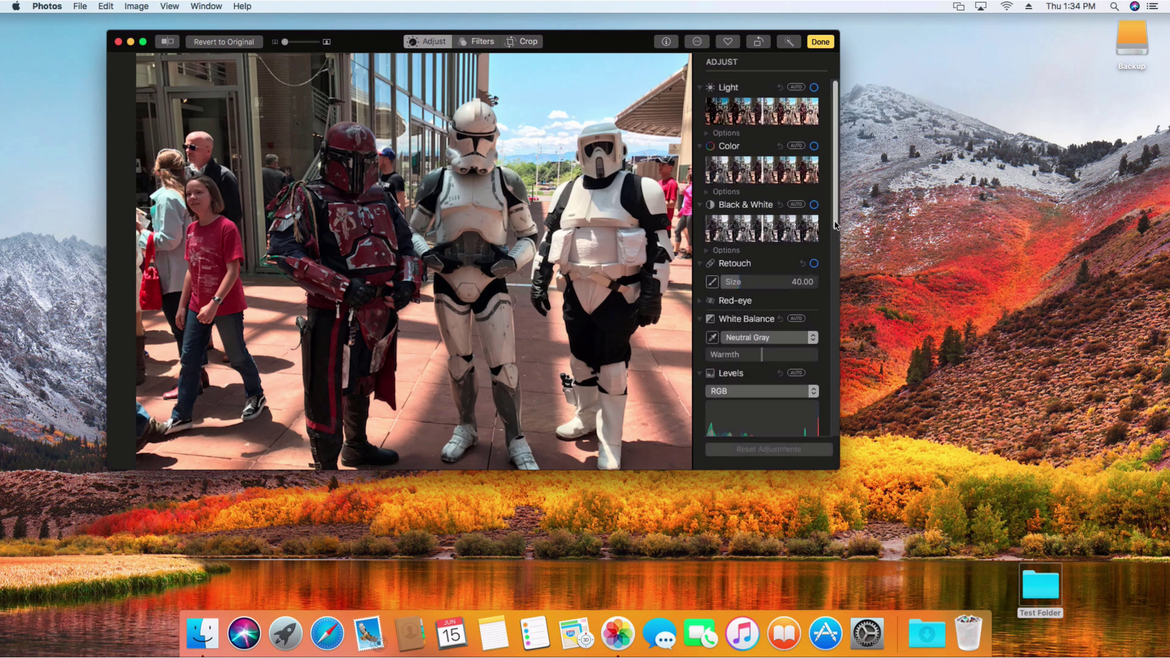
{"action": "left_click_drag", "start_coordinate": [835, 222], "coordinate": [838, 269]}
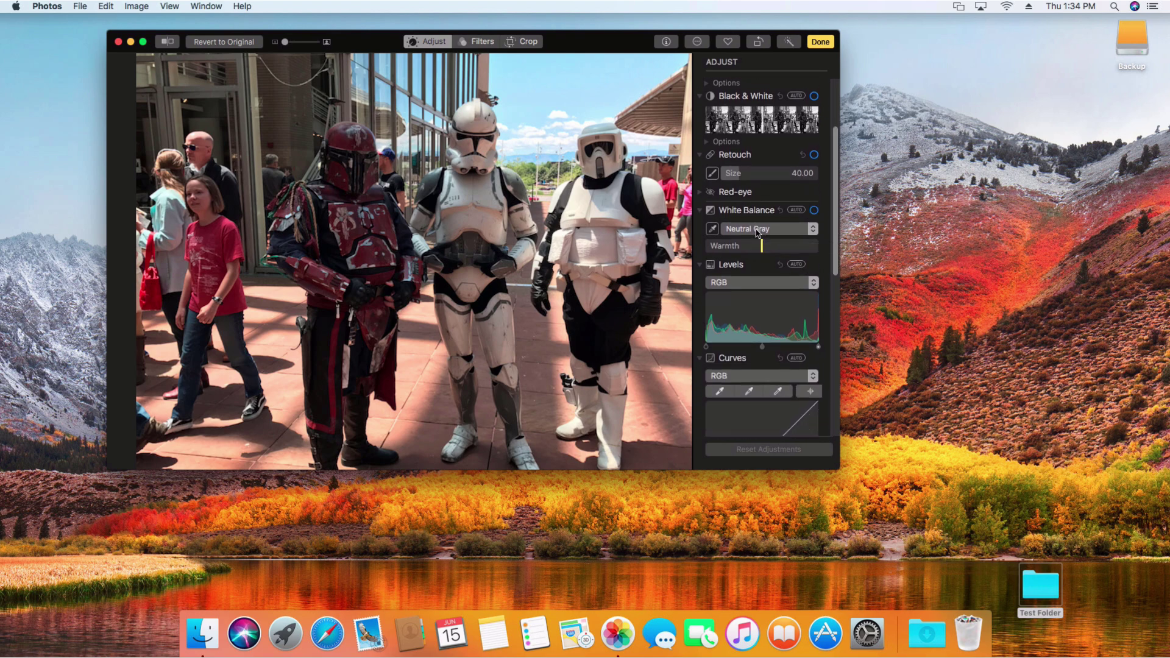
{"action": "left_click", "coordinate": [811, 231]}
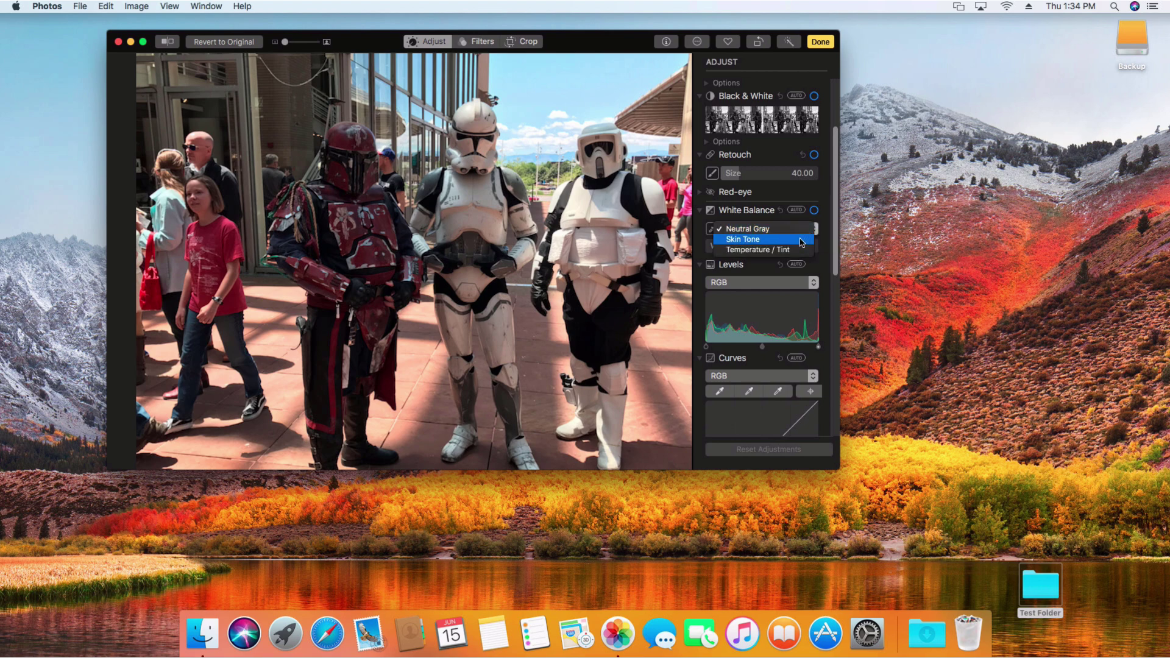
{"action": "left_click", "coordinate": [827, 221]}
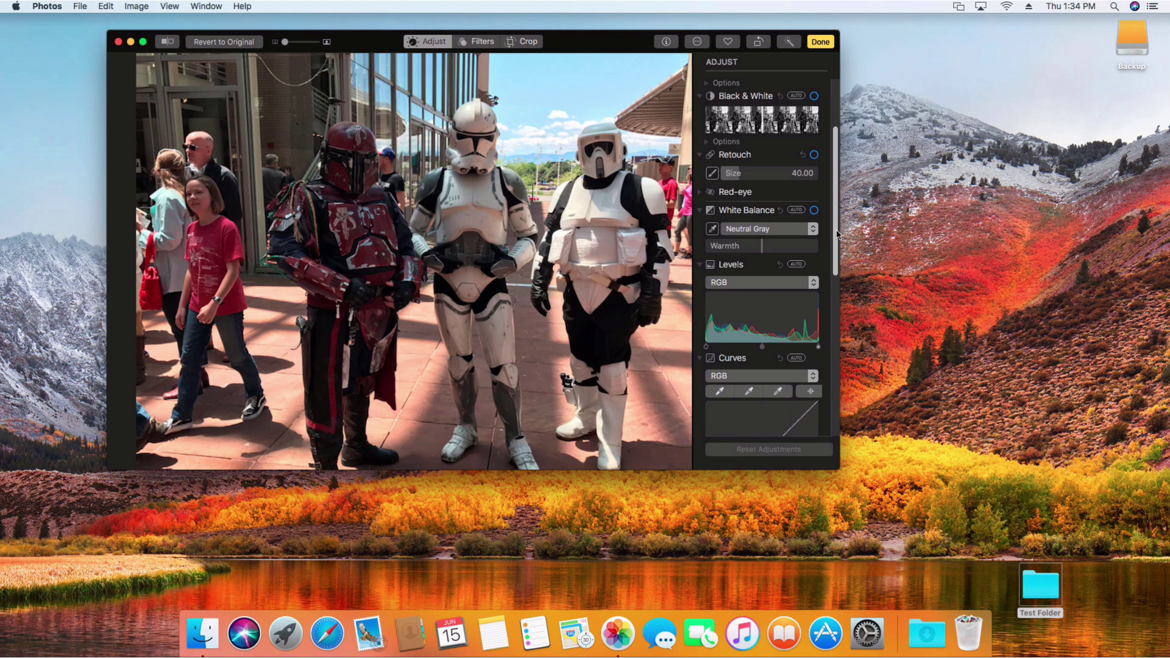
{"action": "scroll", "coordinate": [833, 253], "scroll_direction": "down", "scroll_amount": 5}
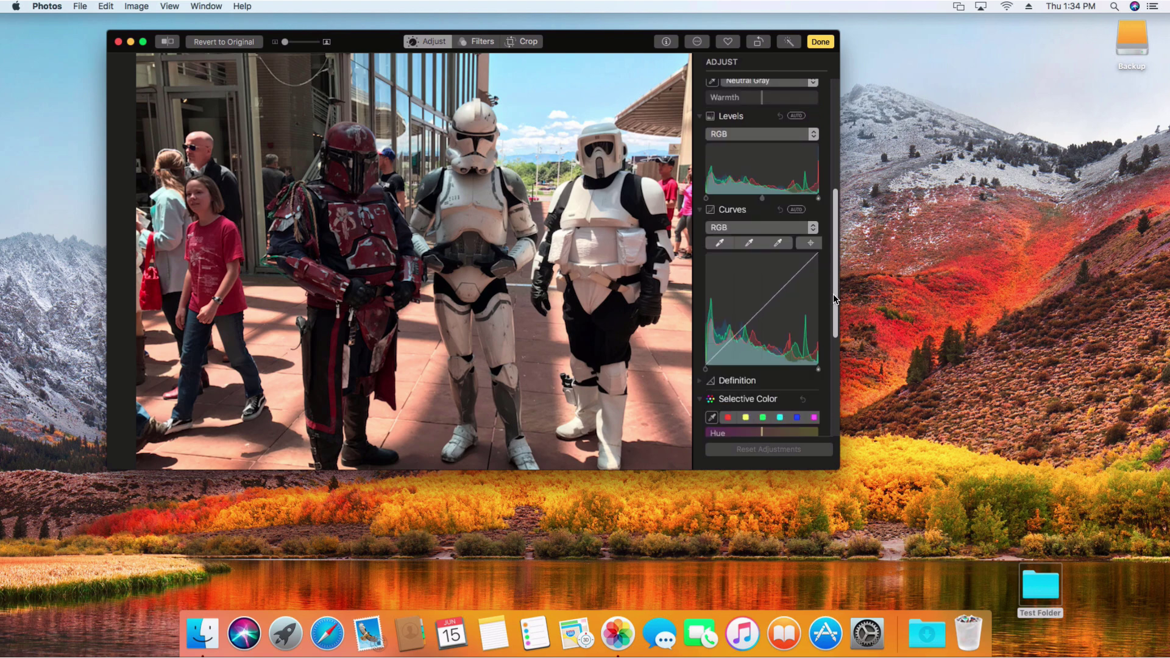
{"action": "scroll", "coordinate": [834, 299], "scroll_direction": "down", "scroll_amount": 1}
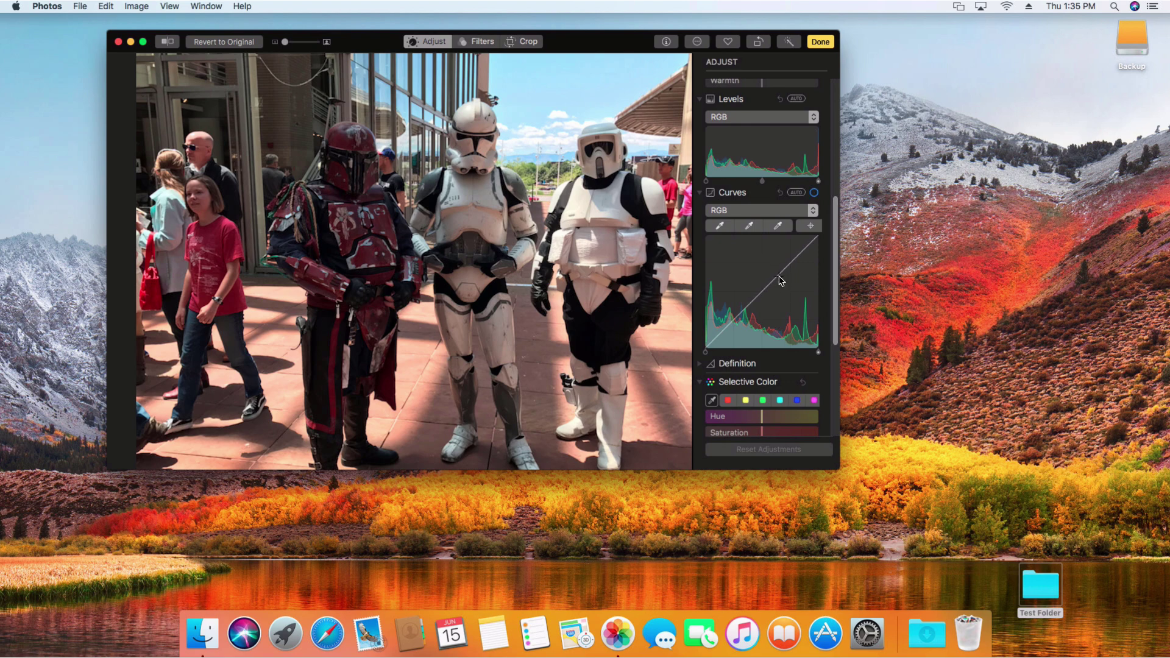
Step: Add two RGB curve points that brighten the stormtroopers photo and deepen its darker tones
{"action": "left_click_drag", "start_coordinate": [780, 276], "coordinate": [769, 266]}
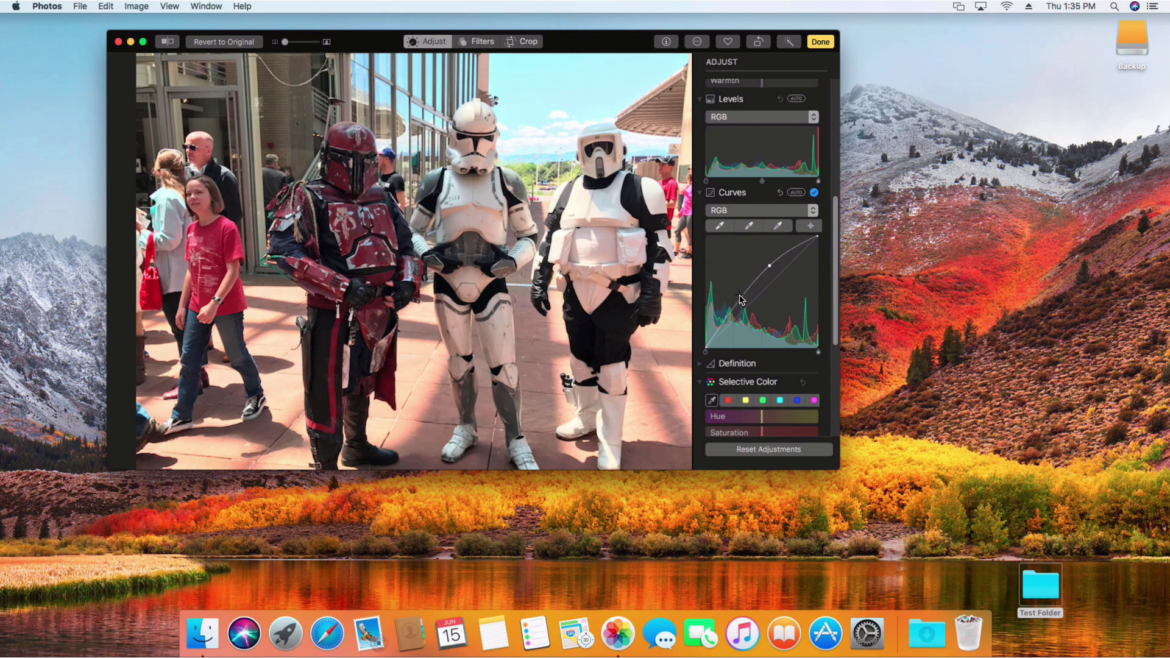
{"action": "mouse_move", "coordinate": [741, 302]}
{"action": "left_mouse_down"}
{"action": "mouse_move", "coordinate": [754, 313]}
{"action": "mouse_move", "coordinate": [739, 298]}
{"action": "left_mouse_up"}
{"action": "scroll", "coordinate": [778, 332], "scroll_direction": "down", "scroll_amount": 3}
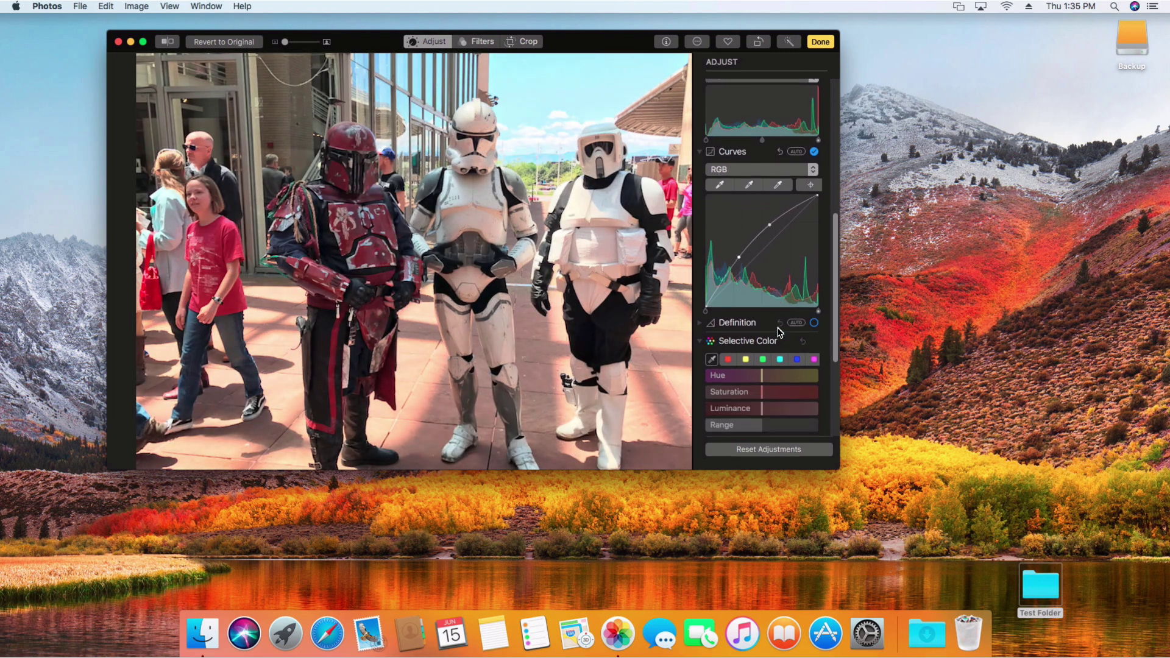
Step: Sample the red shirt in Selective Color and set Hue 32.85, Saturation -50.28
{"action": "left_click", "coordinate": [712, 360]}
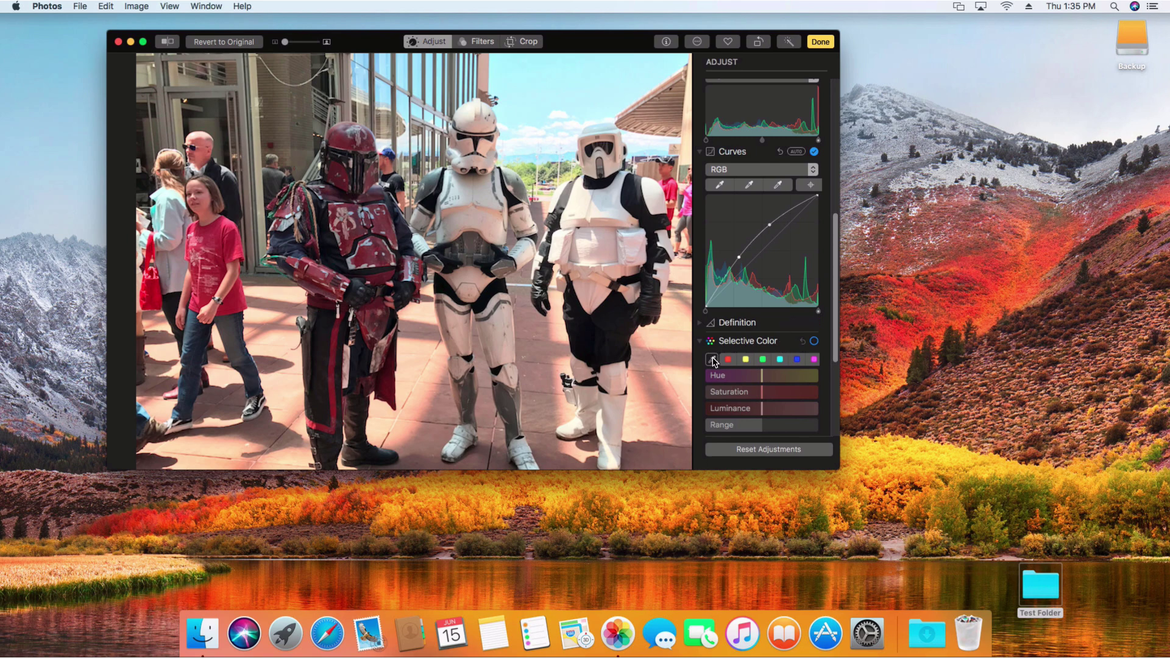
{"action": "left_click", "coordinate": [220, 243]}
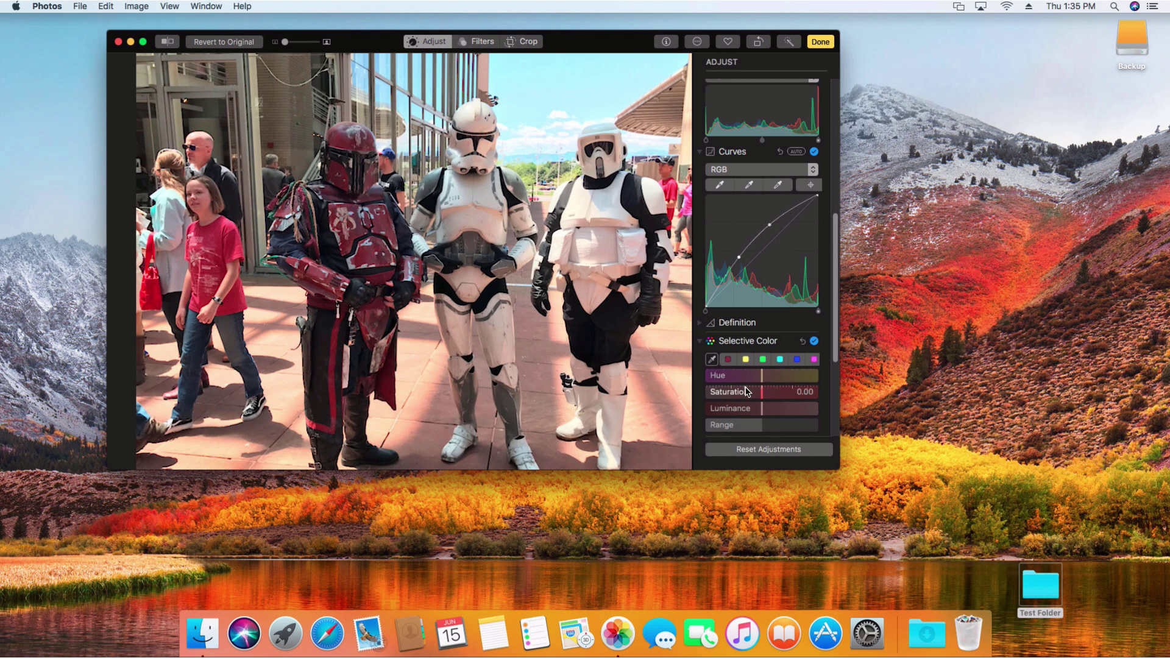
{"action": "left_click_drag", "start_coordinate": [763, 382], "coordinate": [734, 393]}
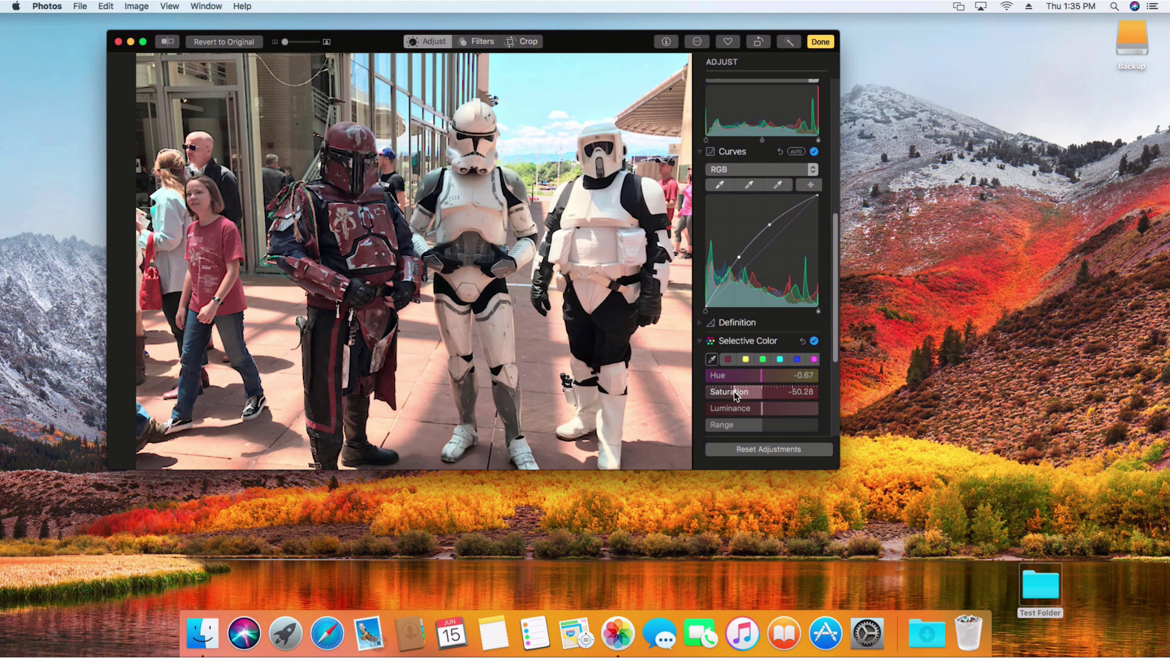
{"action": "left_click_drag", "start_coordinate": [764, 383], "coordinate": [794, 383]}
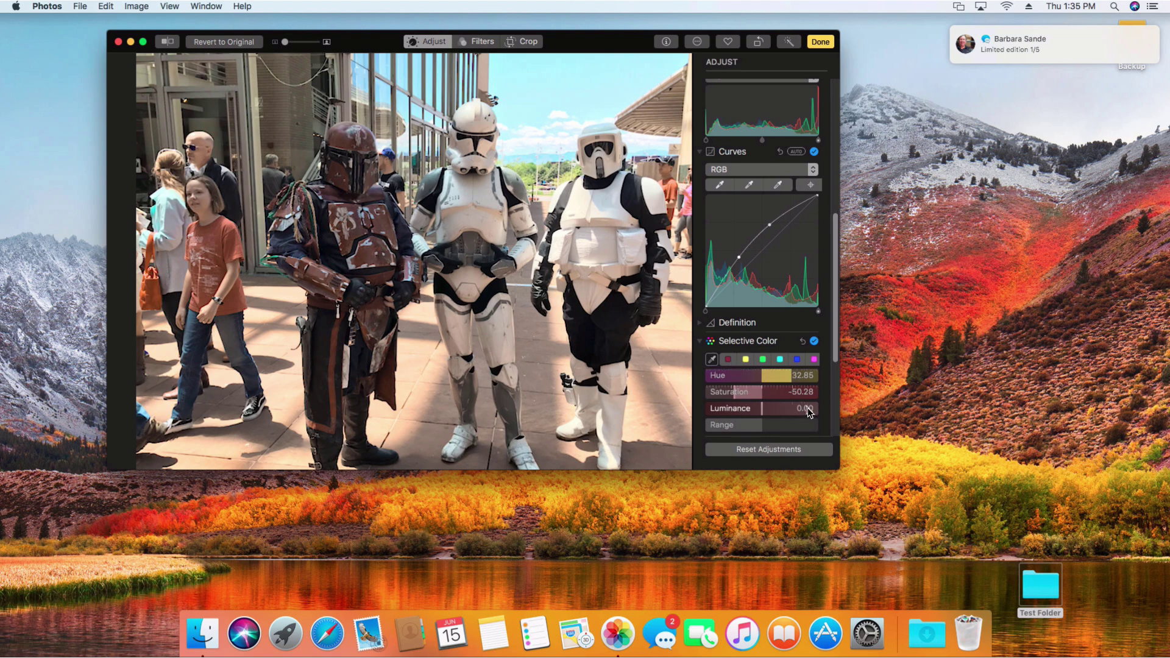
{"action": "left_click_drag", "start_coordinate": [833, 358], "coordinate": [831, 431]}
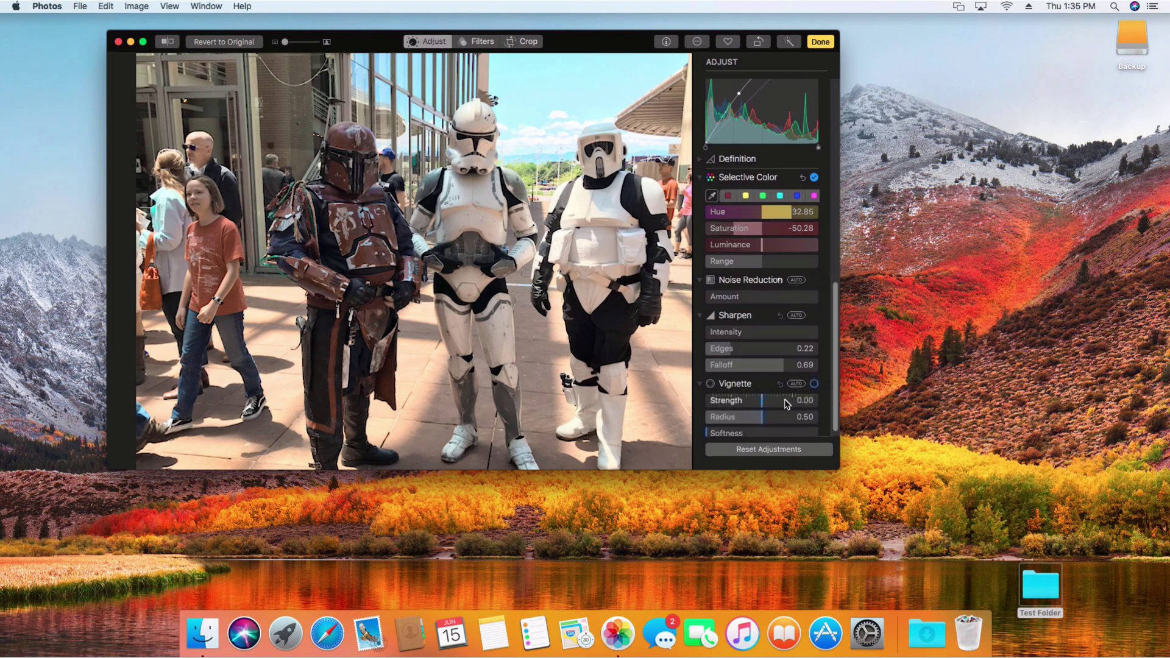
Step: Try a softened vignette, then revert the photo to original, finish editing, and quit Photos
{"action": "mouse_move", "coordinate": [765, 407]}
{"action": "left_mouse_down"}
{"action": "mouse_move", "coordinate": [815, 411]}
{"action": "mouse_move", "coordinate": [771, 419]}
{"action": "mouse_move", "coordinate": [783, 420]}
{"action": "left_mouse_up"}
{"action": "mouse_move", "coordinate": [707, 434]}
{"action": "left_mouse_down"}
{"action": "mouse_move", "coordinate": [746, 433]}
{"action": "mouse_move", "coordinate": [725, 433]}
{"action": "left_mouse_up"}
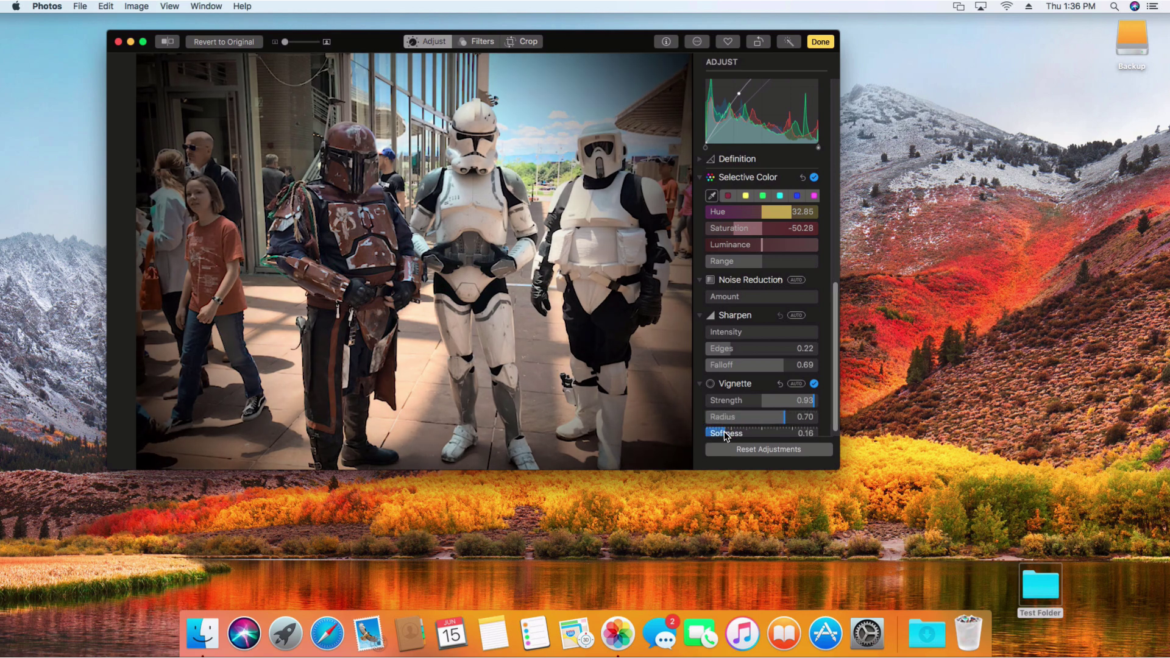
{"action": "left_click", "coordinate": [254, 42]}
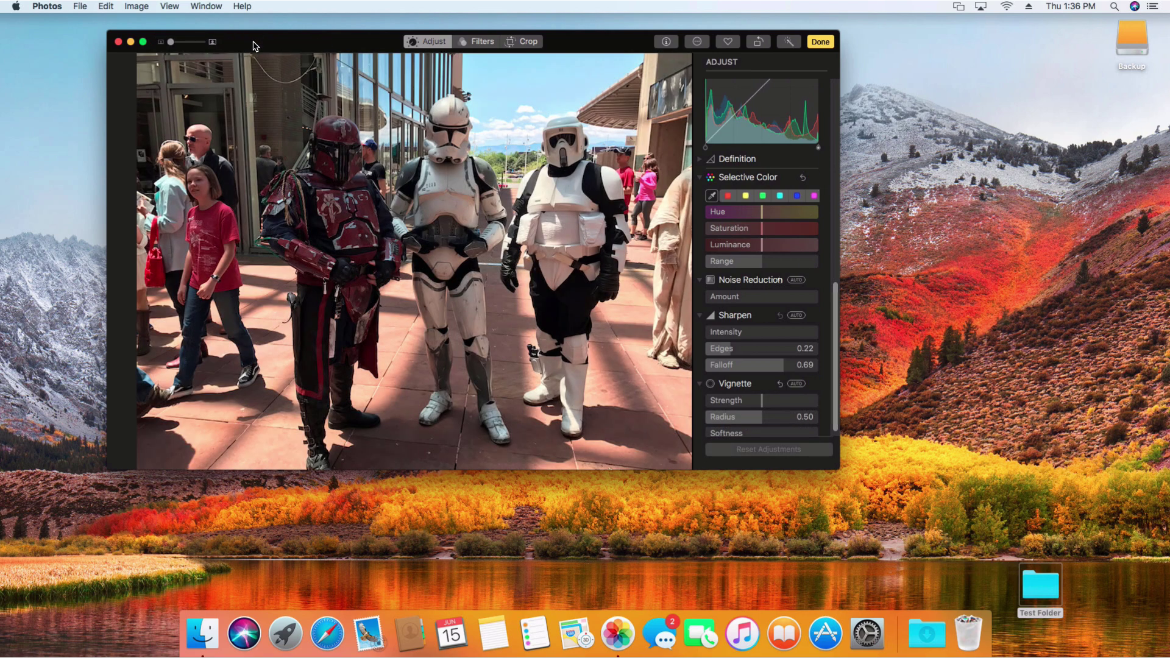
{"action": "left_click", "coordinate": [828, 42]}
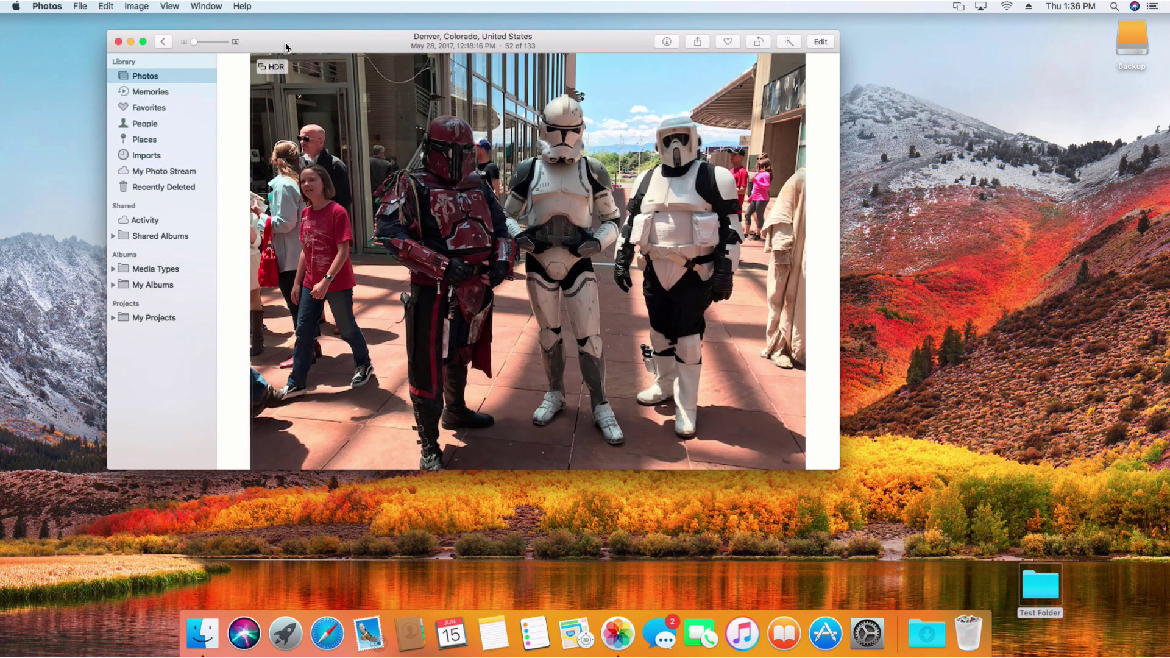
{"action": "key", "text": "super+q"}
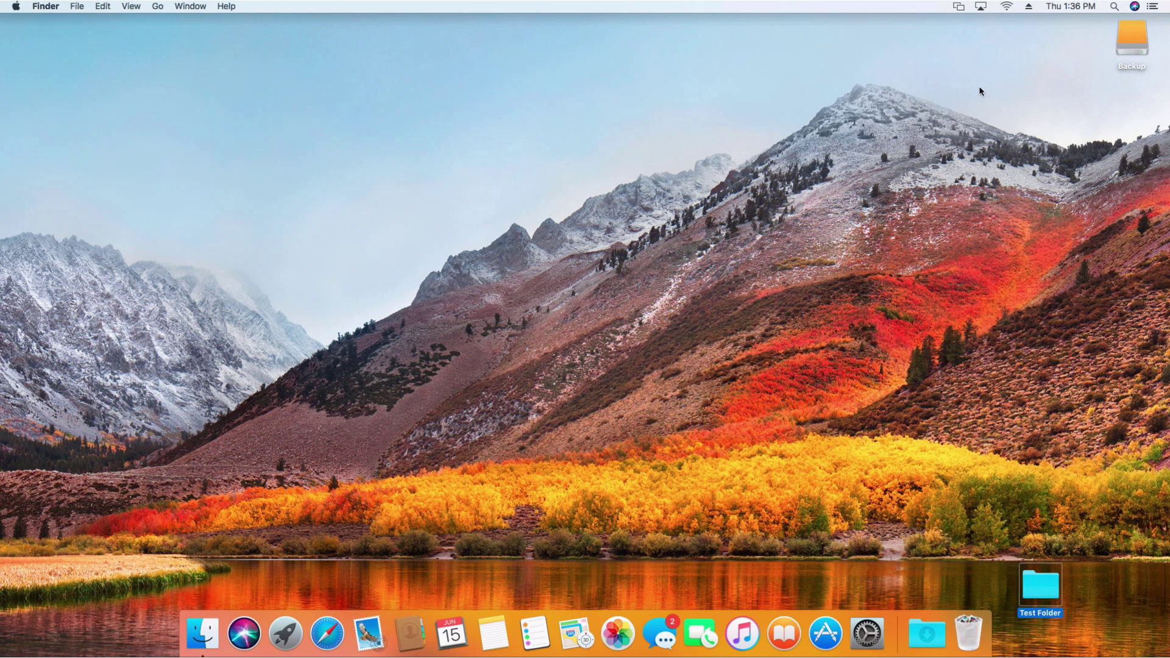
Step: Search Spotlight for 'United Flight 61' and open the United schedules email it finds
{"action": "left_click", "coordinate": [1114, 7]}
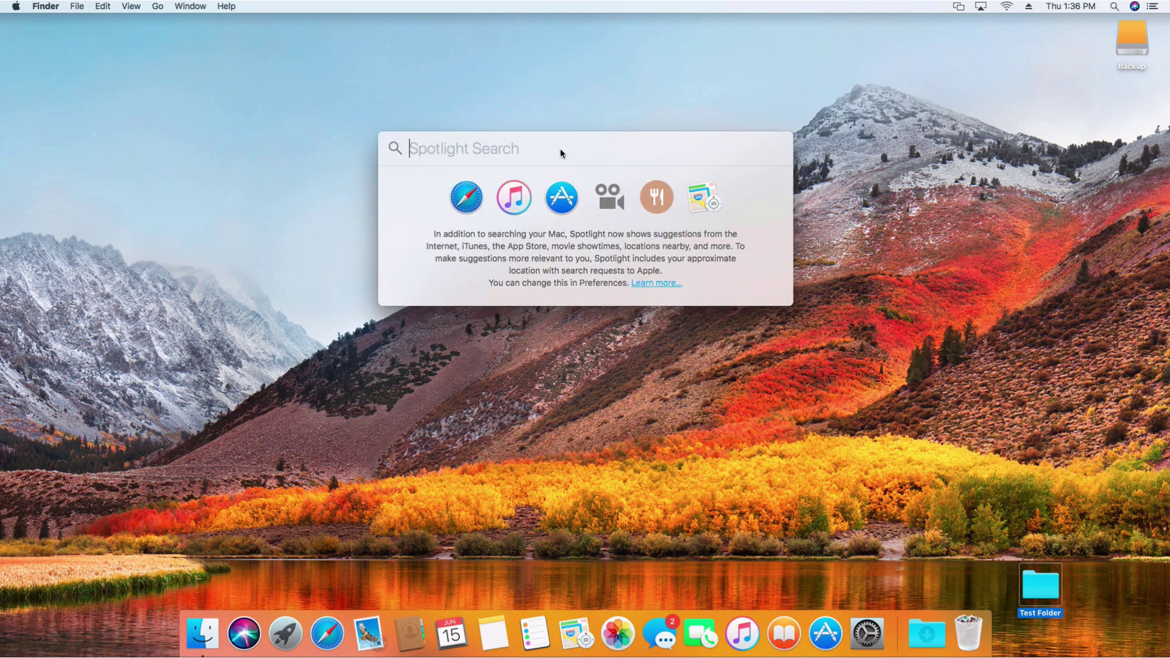
{"action": "type", "text": "United "}
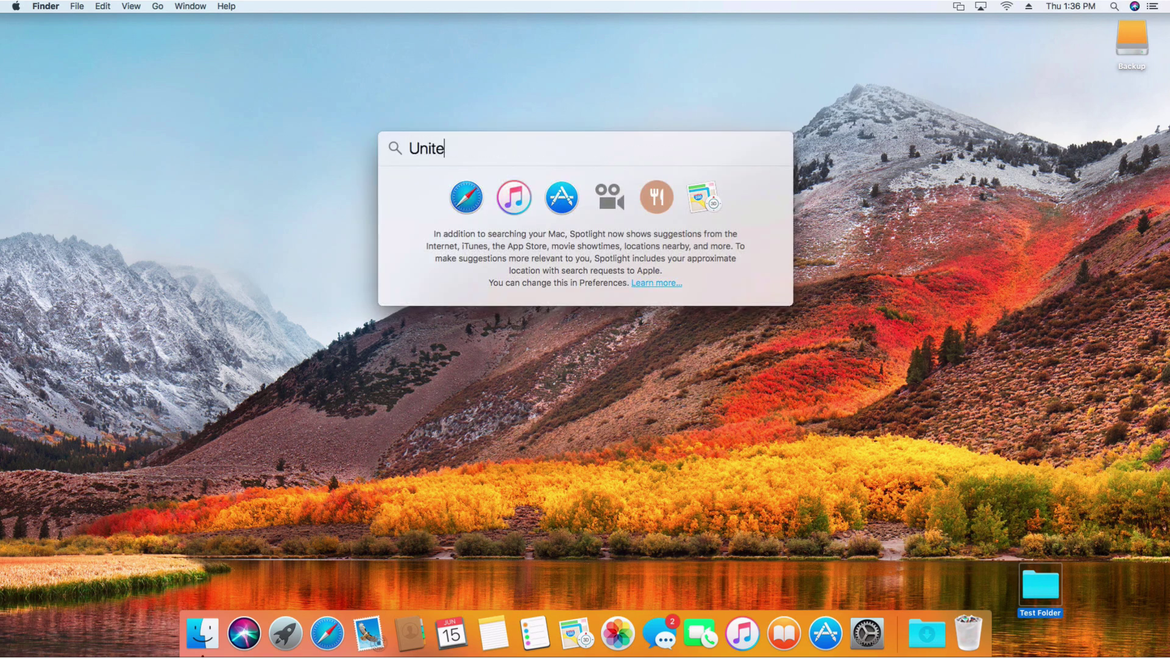
{"action": "type", "text": "Flight 61"}
{"action": "key", "text": "Return"}
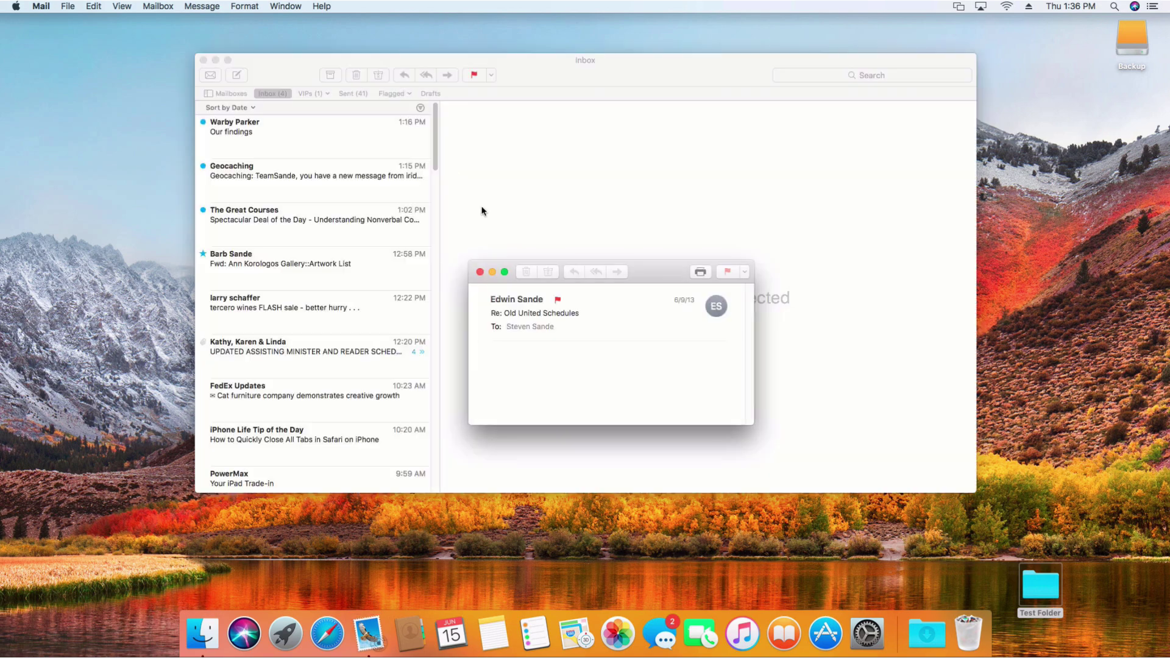
Step: Close the message window and quit Mail
{"action": "left_click", "coordinate": [479, 271]}
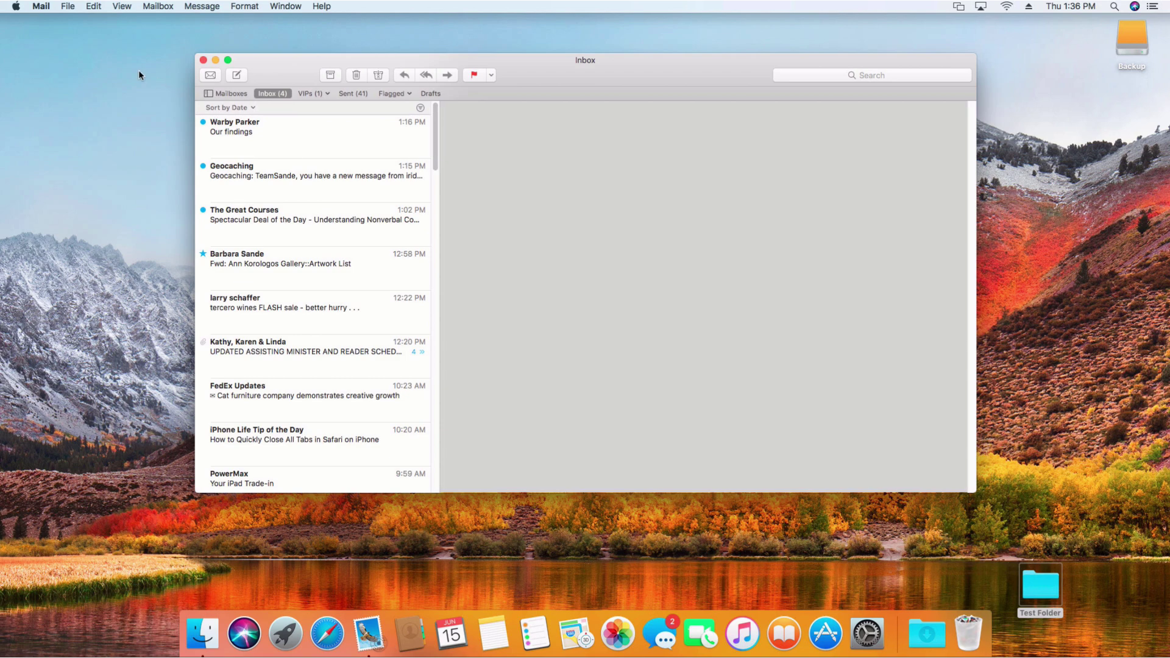
{"action": "left_click", "coordinate": [43, 7]}
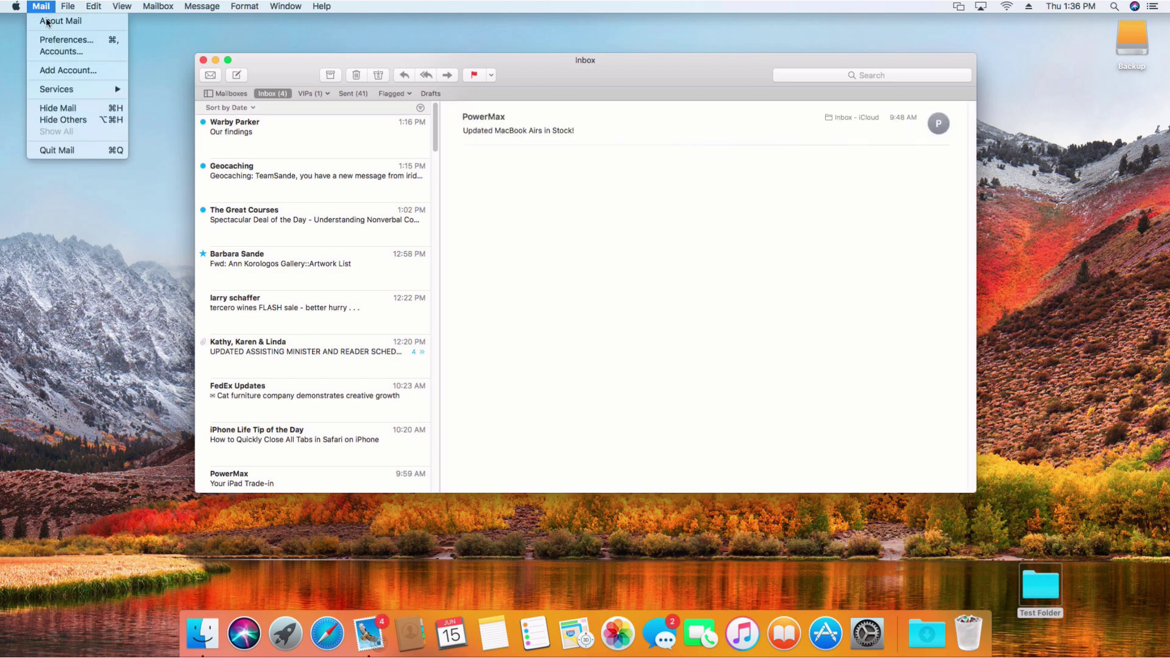
{"action": "left_click", "coordinate": [68, 151]}
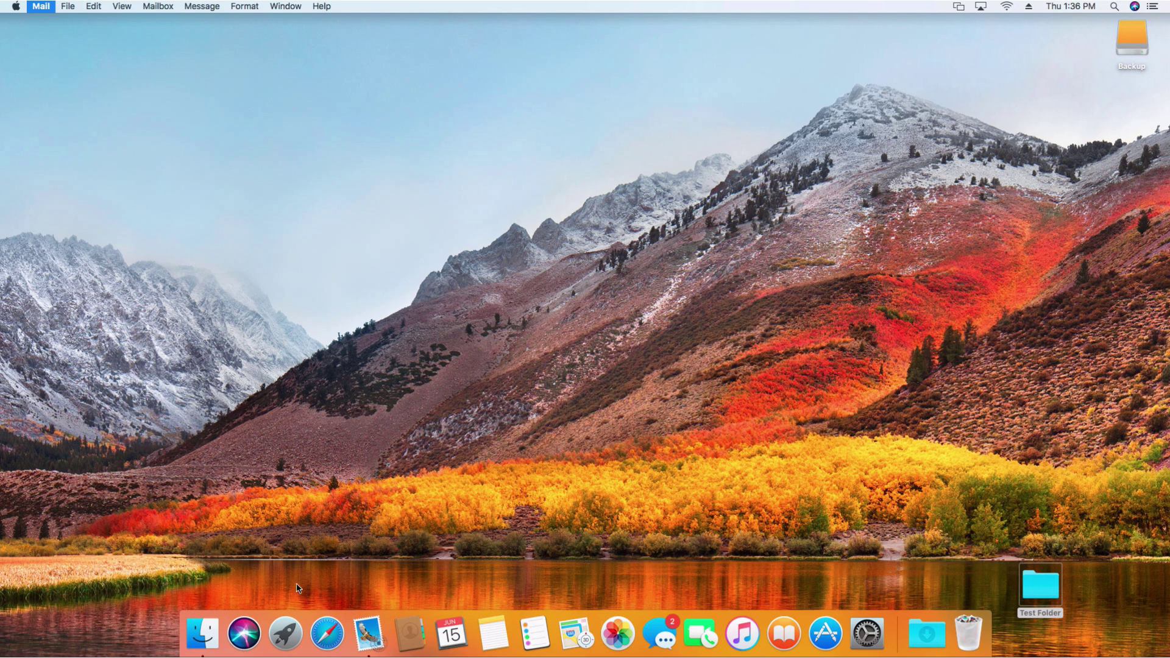
{"action": "left_click", "coordinate": [495, 648]}
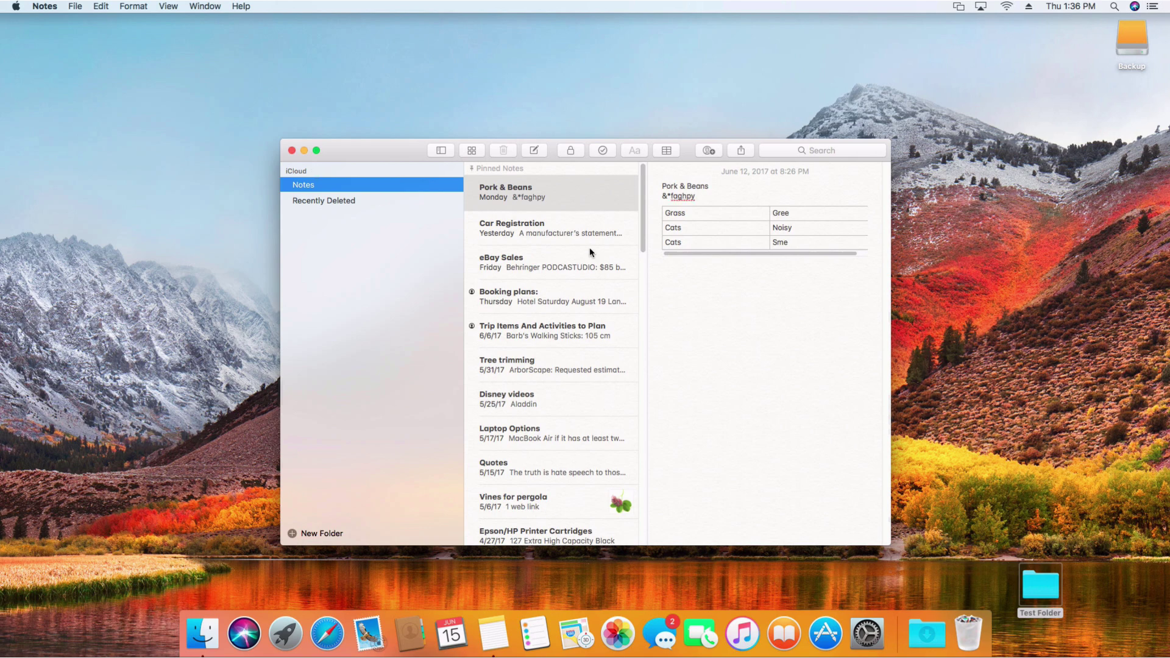
{"action": "right_click", "coordinate": [506, 189]}
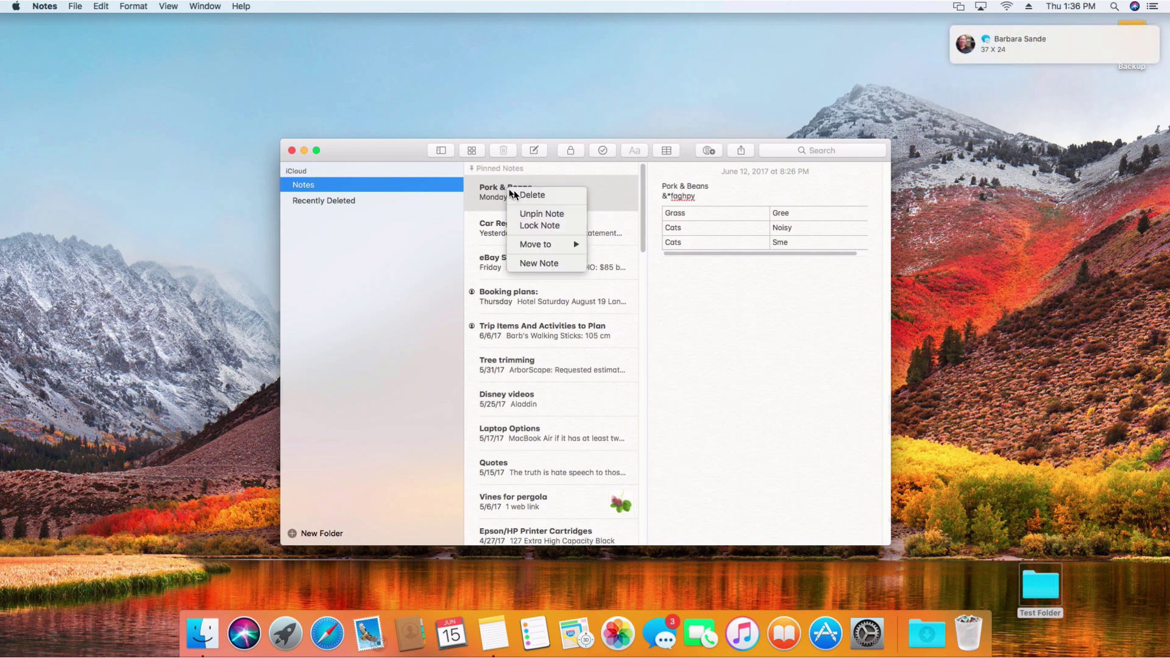
{"action": "left_click", "coordinate": [542, 194]}
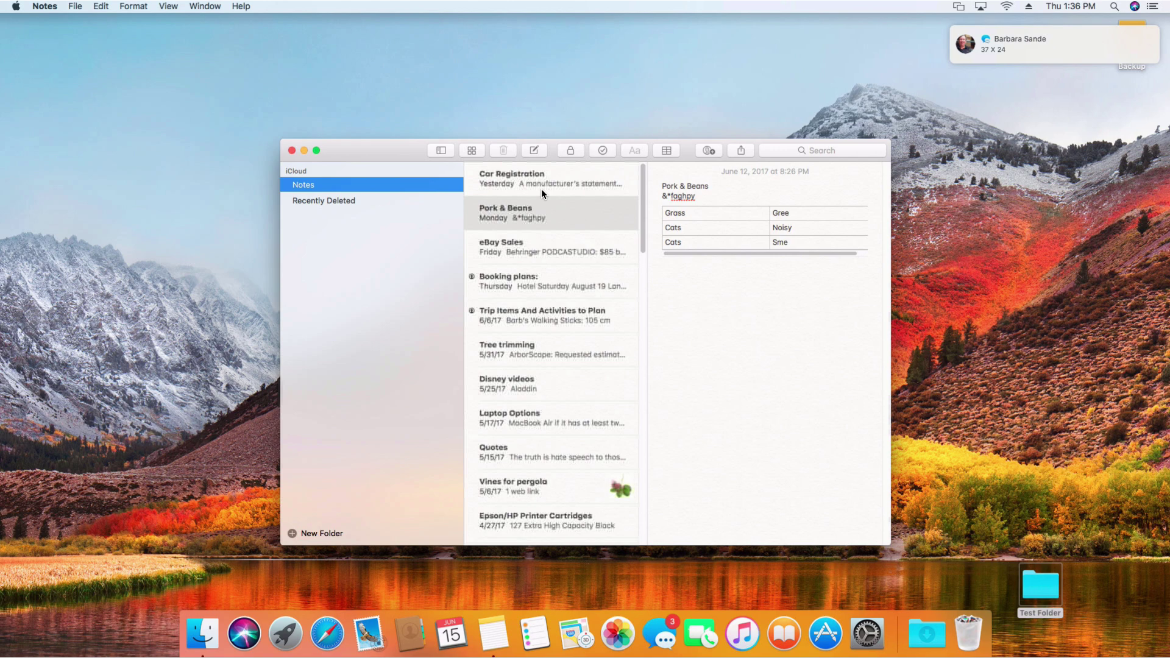
{"action": "right_click", "coordinate": [539, 210]}
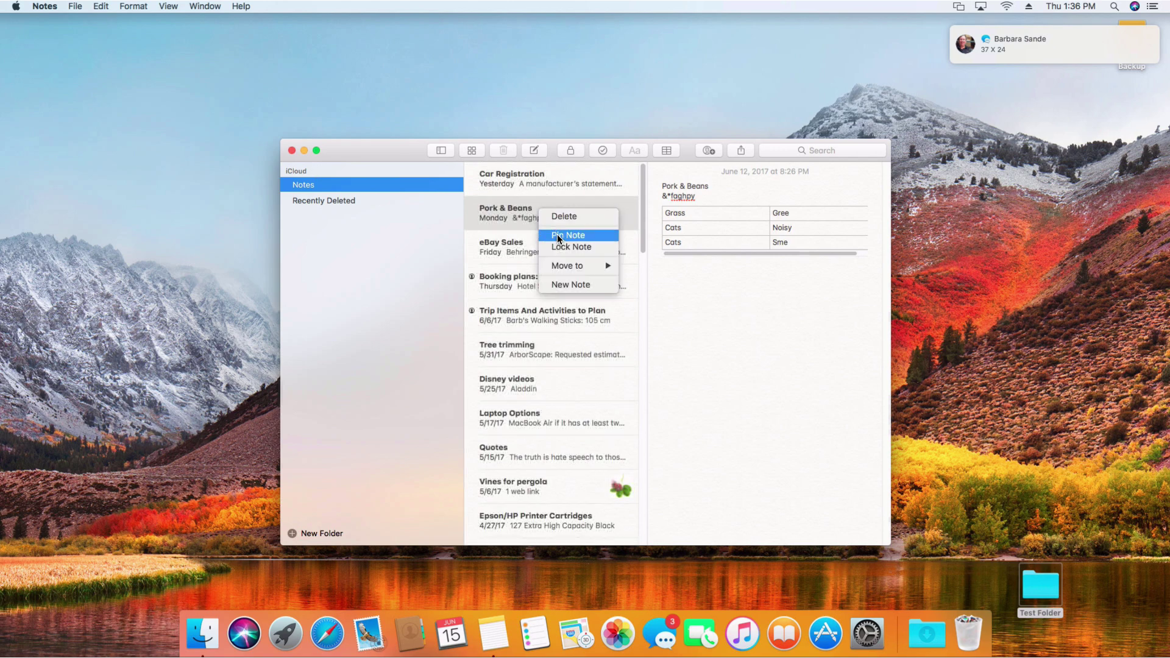
{"action": "left_click", "coordinate": [556, 234]}
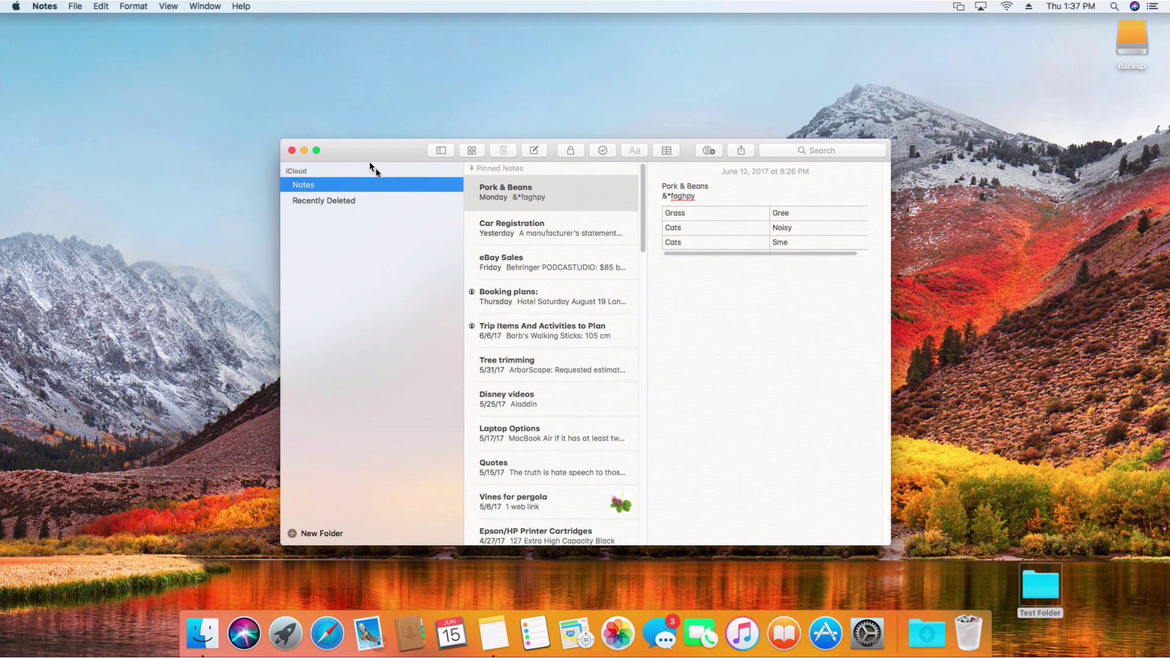
{"action": "left_click", "coordinate": [44, 6]}
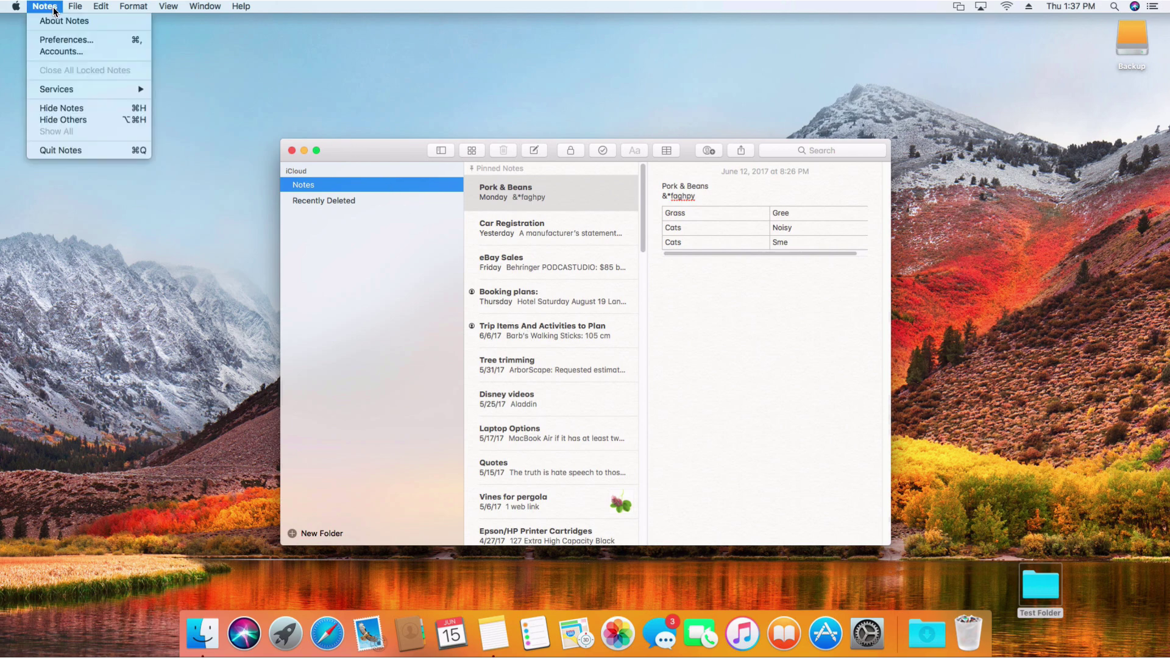
Step: Quit Notes, then search Mail for the contact's name with its corrected spelling, listing 27 matches
{"action": "left_click", "coordinate": [65, 151]}
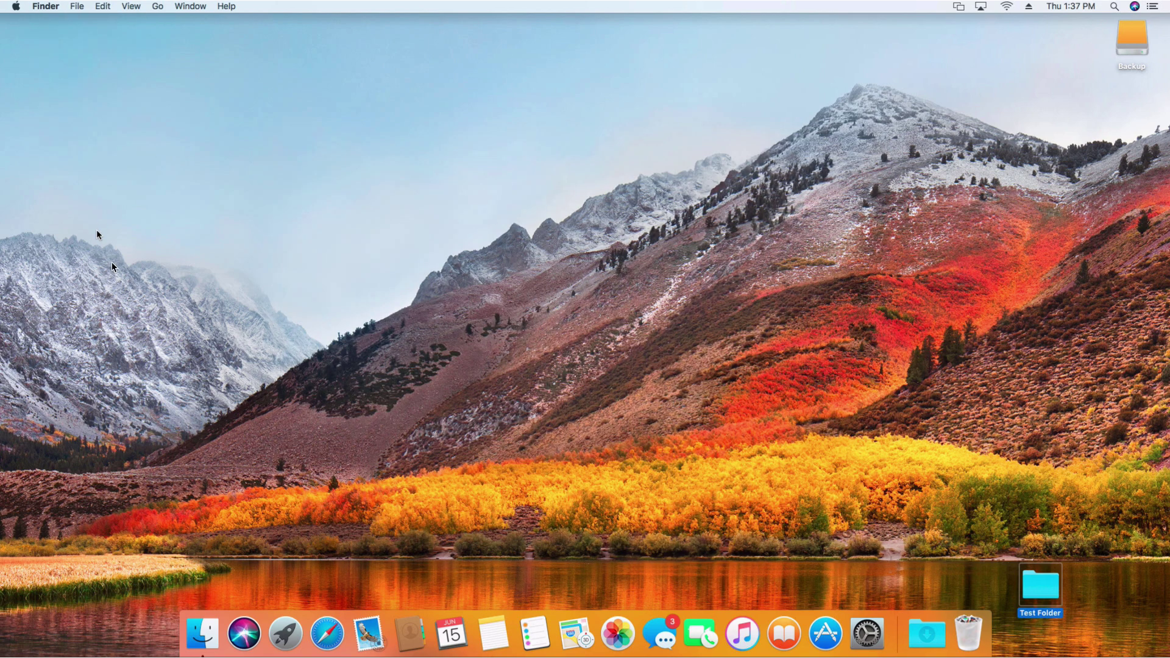
{"action": "left_click", "coordinate": [368, 632]}
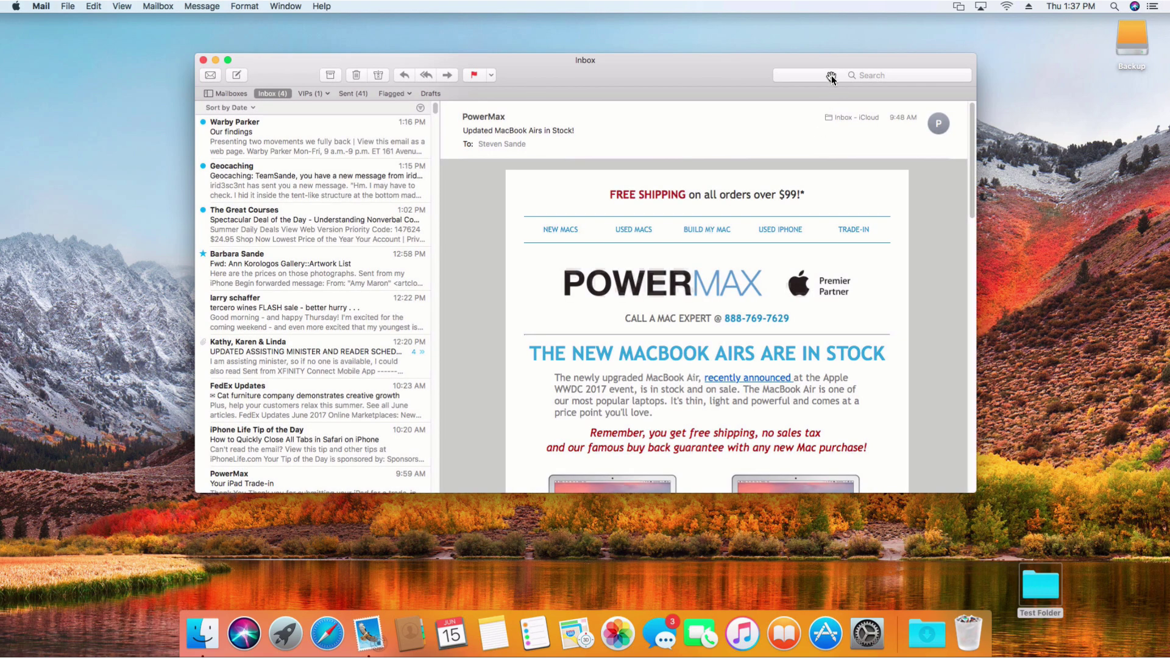
{"action": "left_click", "coordinate": [831, 75]}
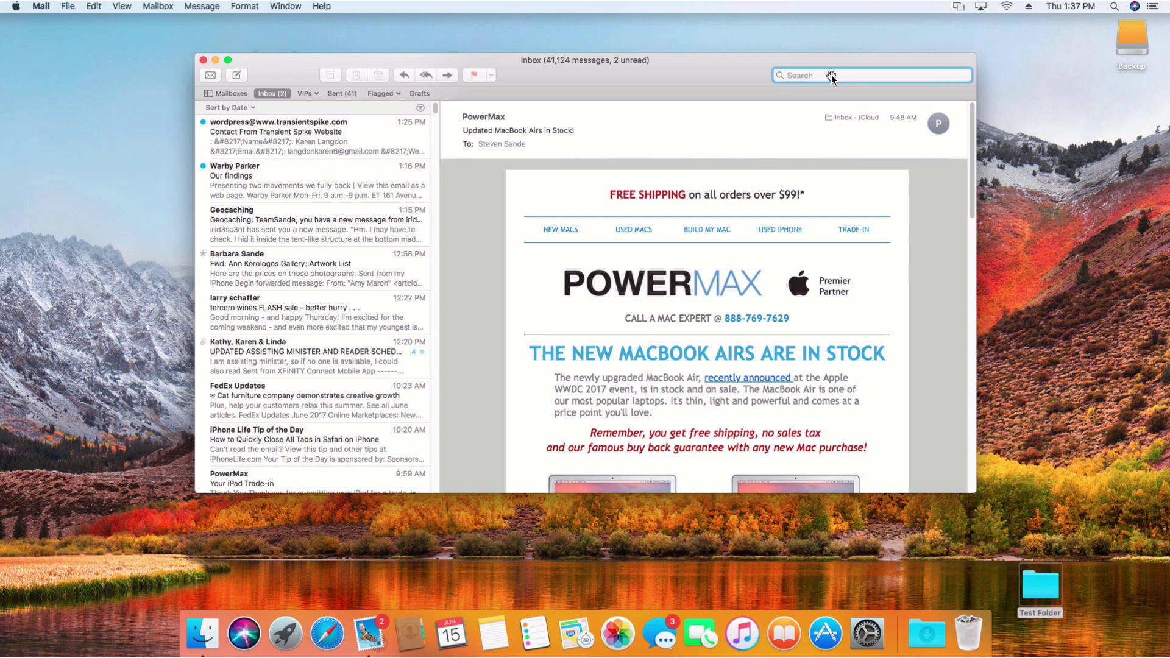
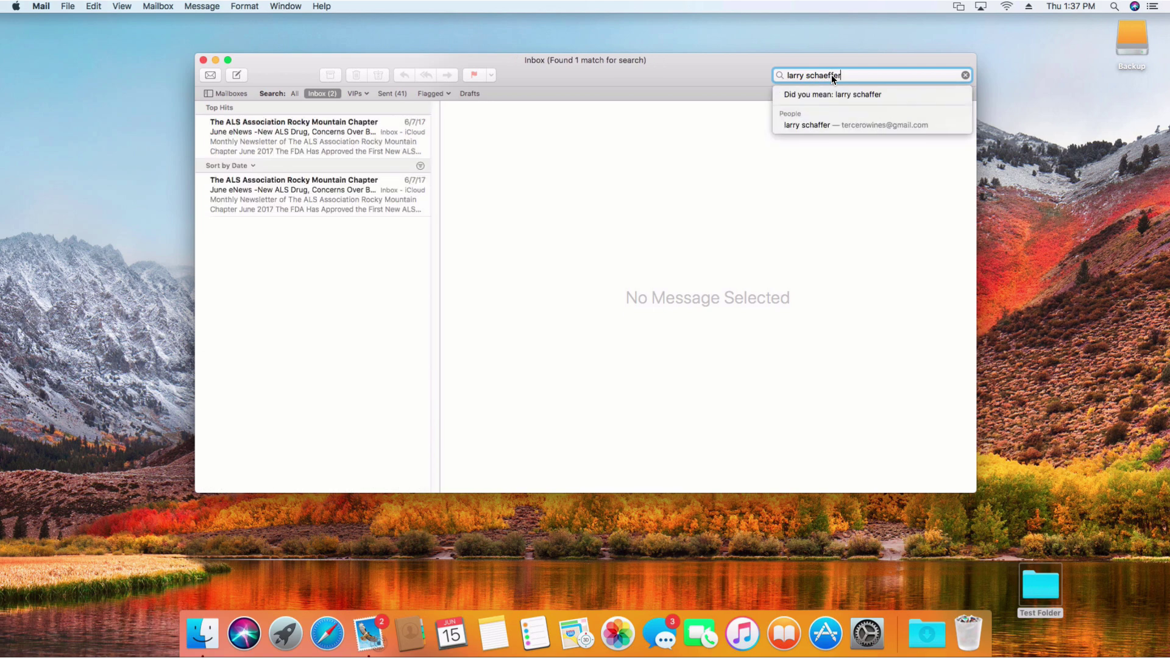
{"action": "left_click", "coordinate": [865, 95]}
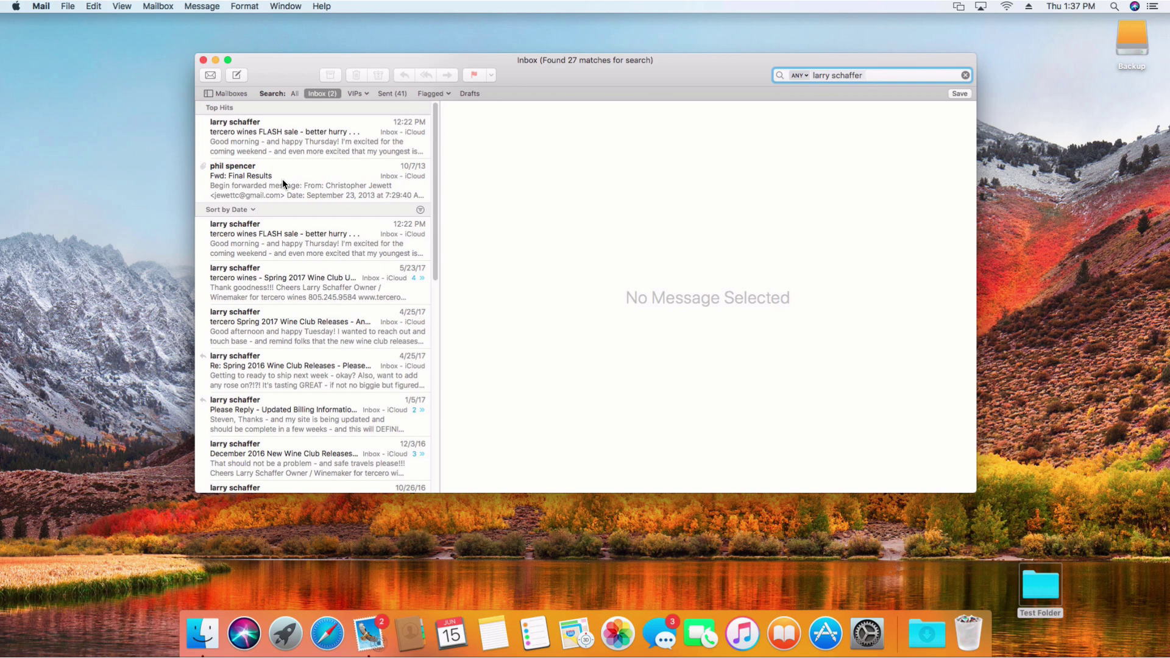
{"action": "left_click", "coordinate": [40, 7]}
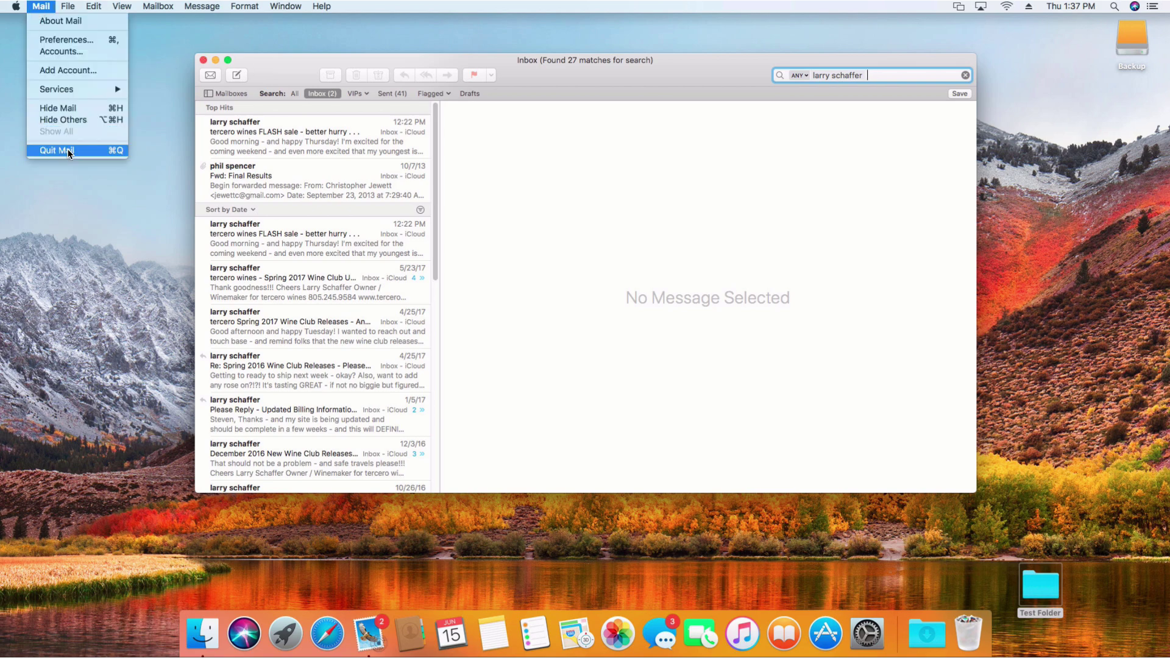
Step: Quit Mail, leaving only the Finder desktop with Test Folder
{"action": "left_click", "coordinate": [69, 152]}
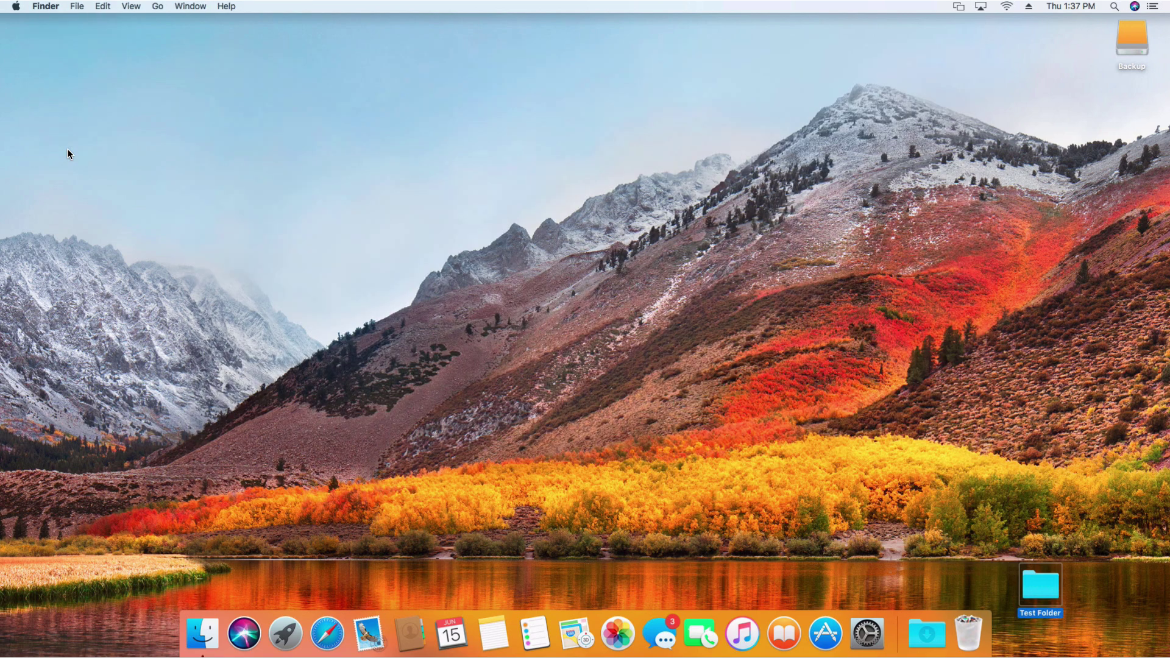